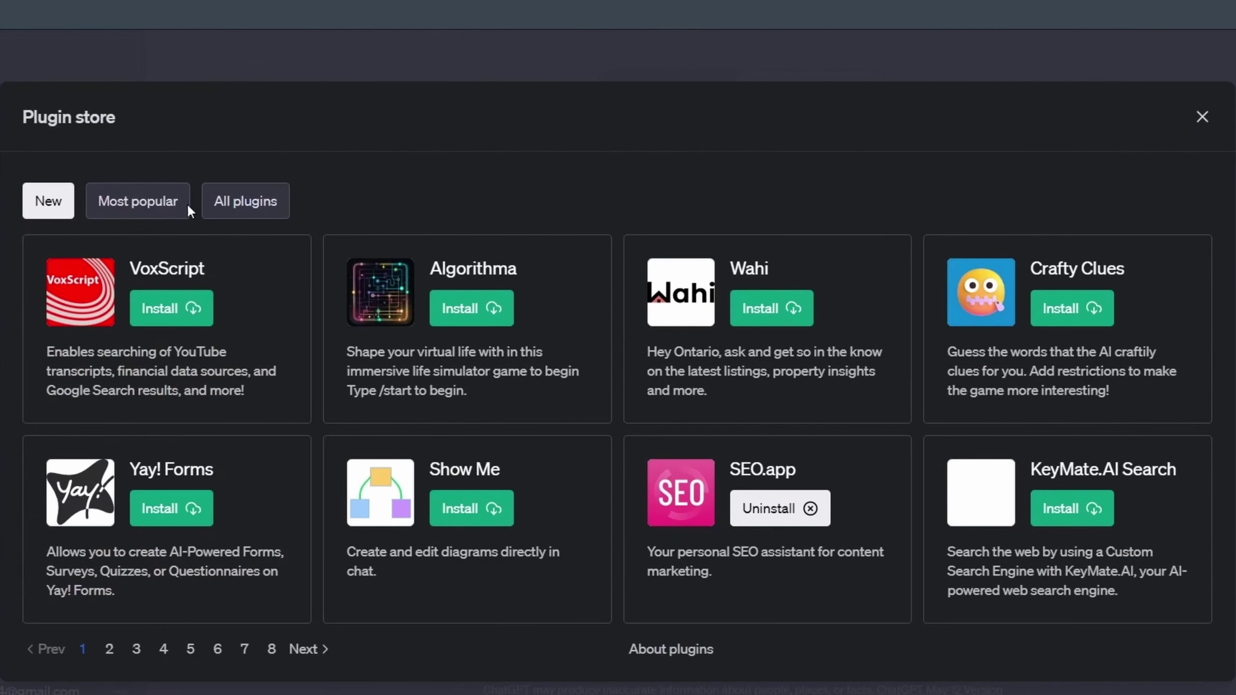
pyautogui.click(183, 203)
pyautogui.click(238, 205)
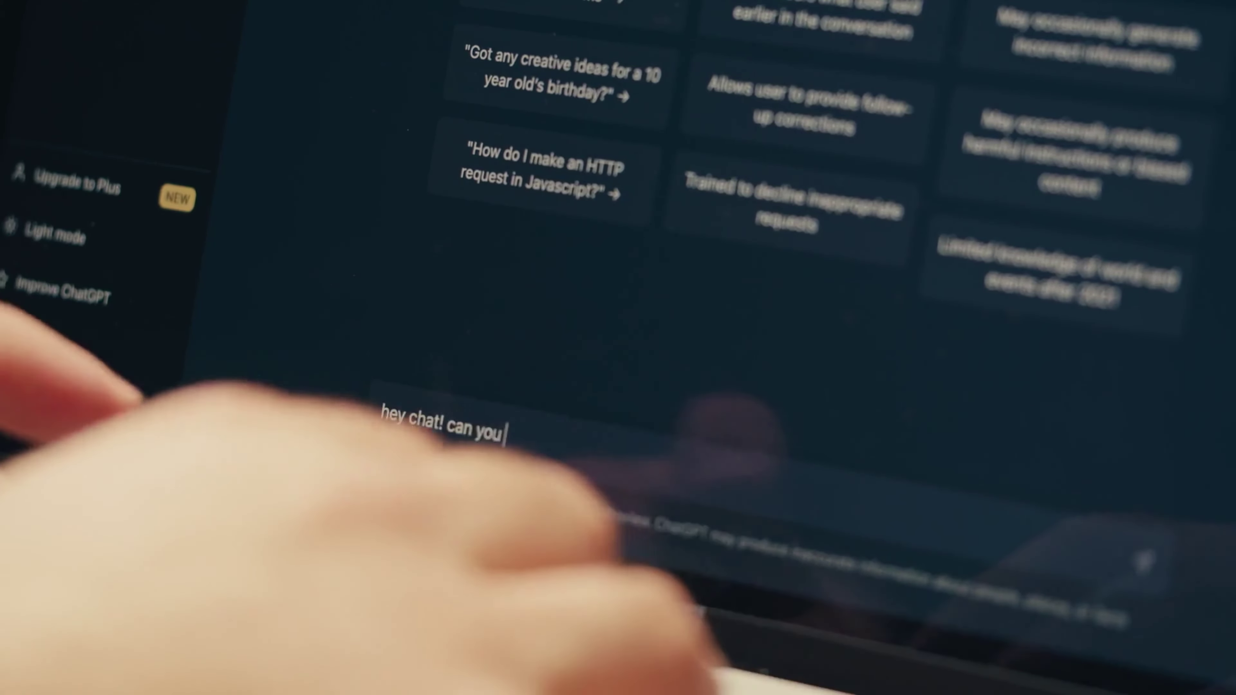
pyautogui.write('talk to me')
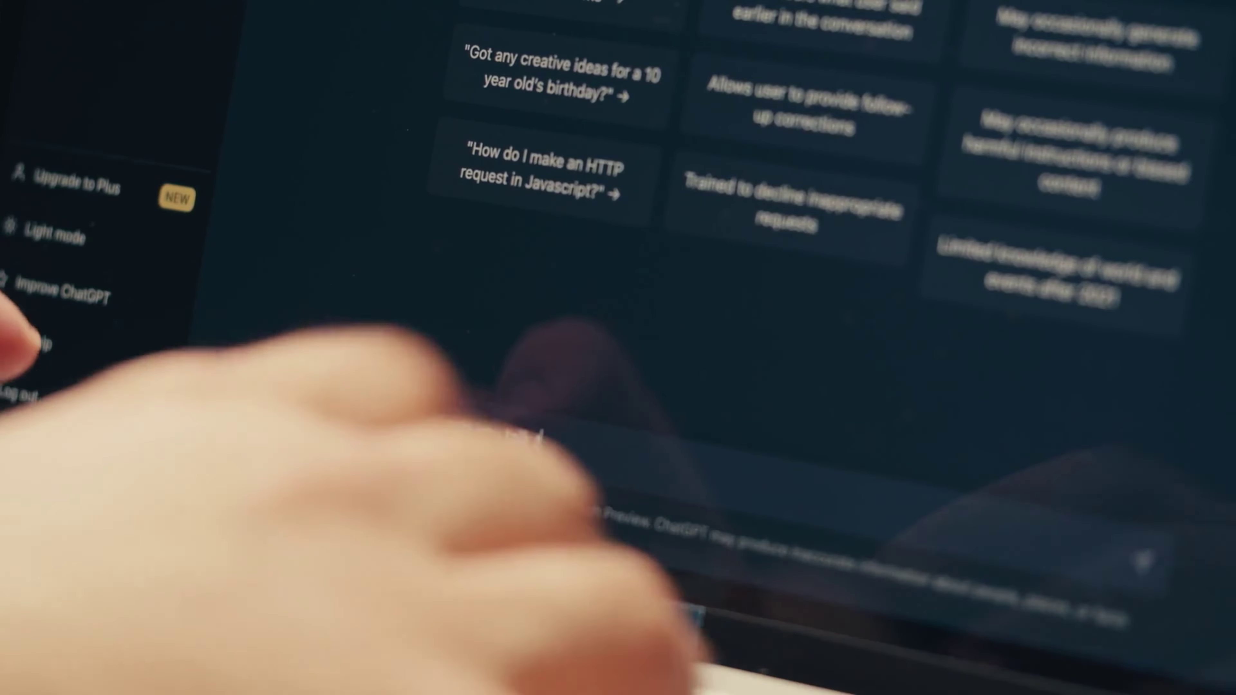
pyautogui.write('?')
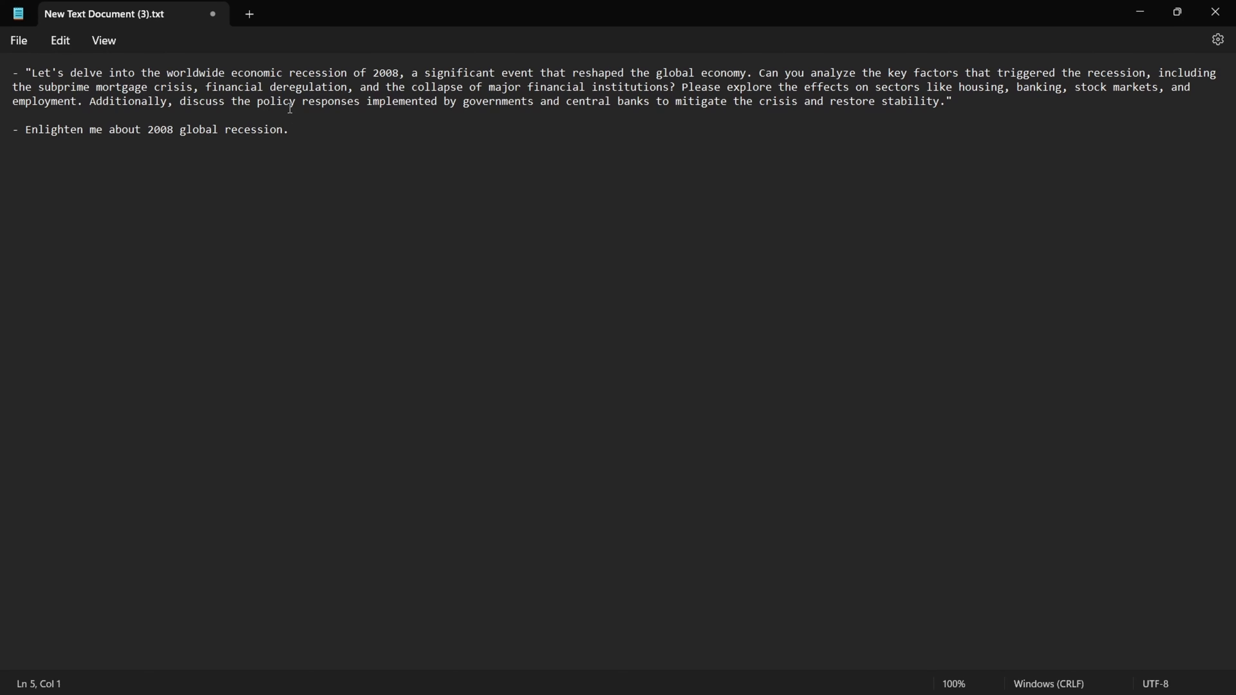
pyautogui.click(686, 117)
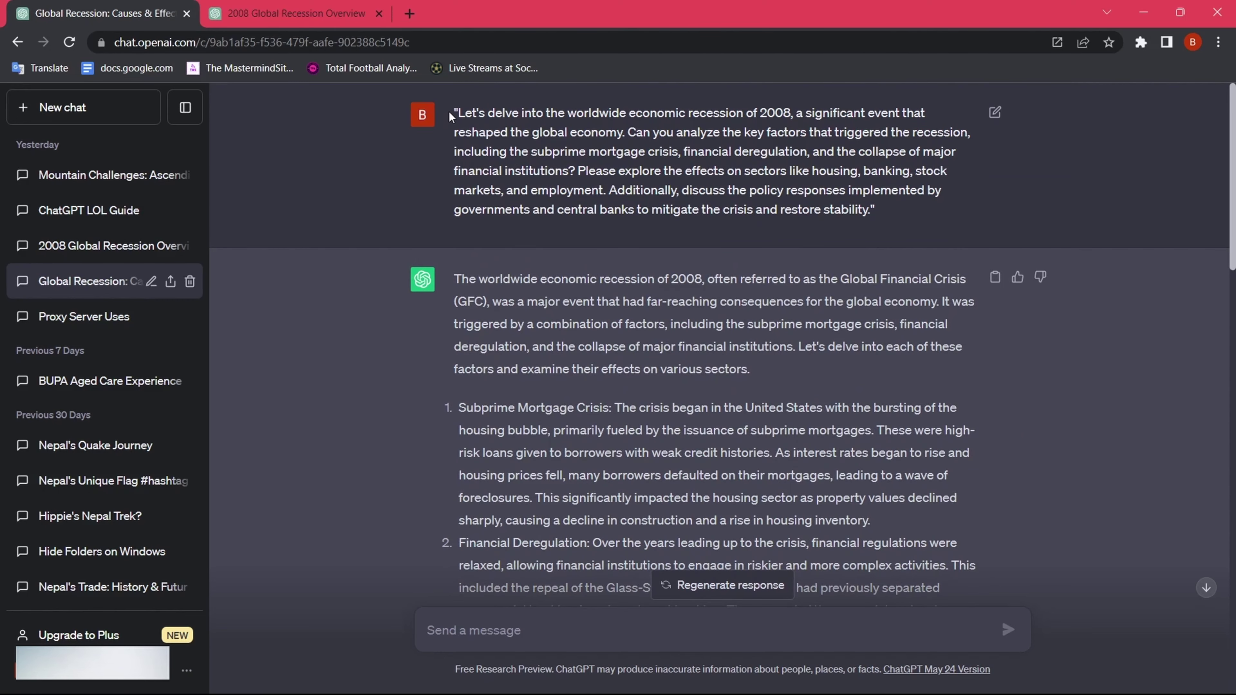
# Compare ChatGPT's response to the detailed 2008 recession prompt with its response to the short "Enlighten me about 2008 global recession" prompt.
pyautogui.scroll(-15, 1078, 201)
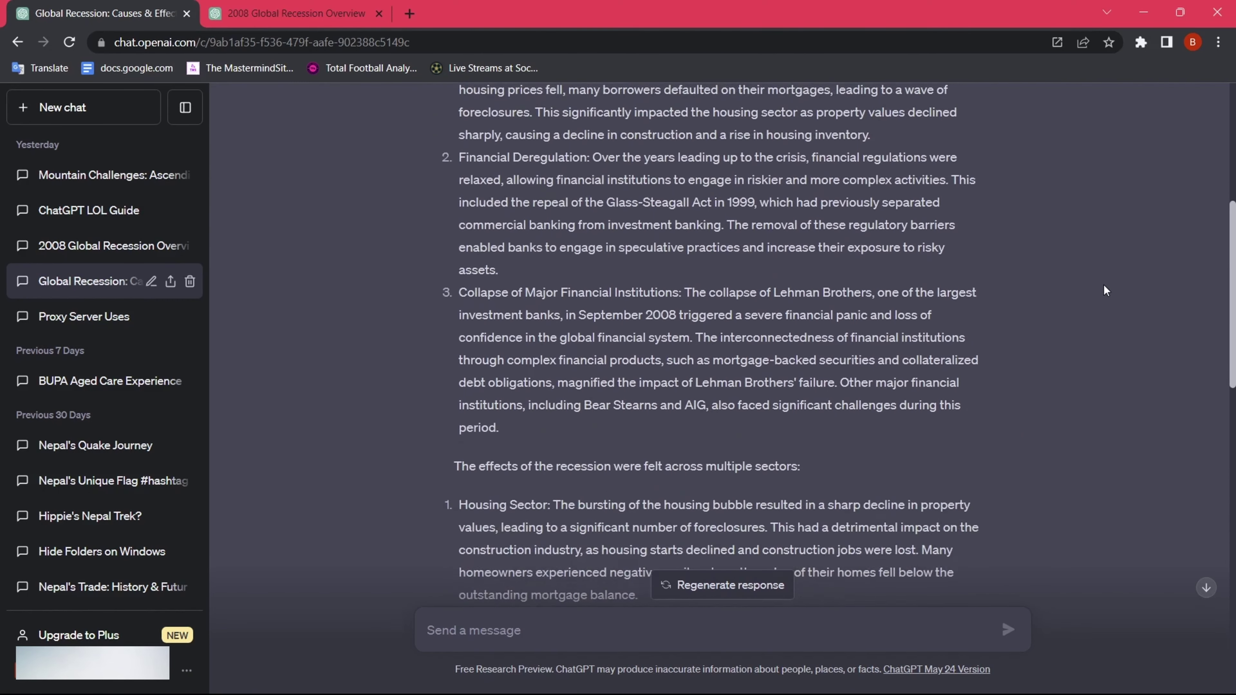
pyautogui.scroll(15, 1106, 290)
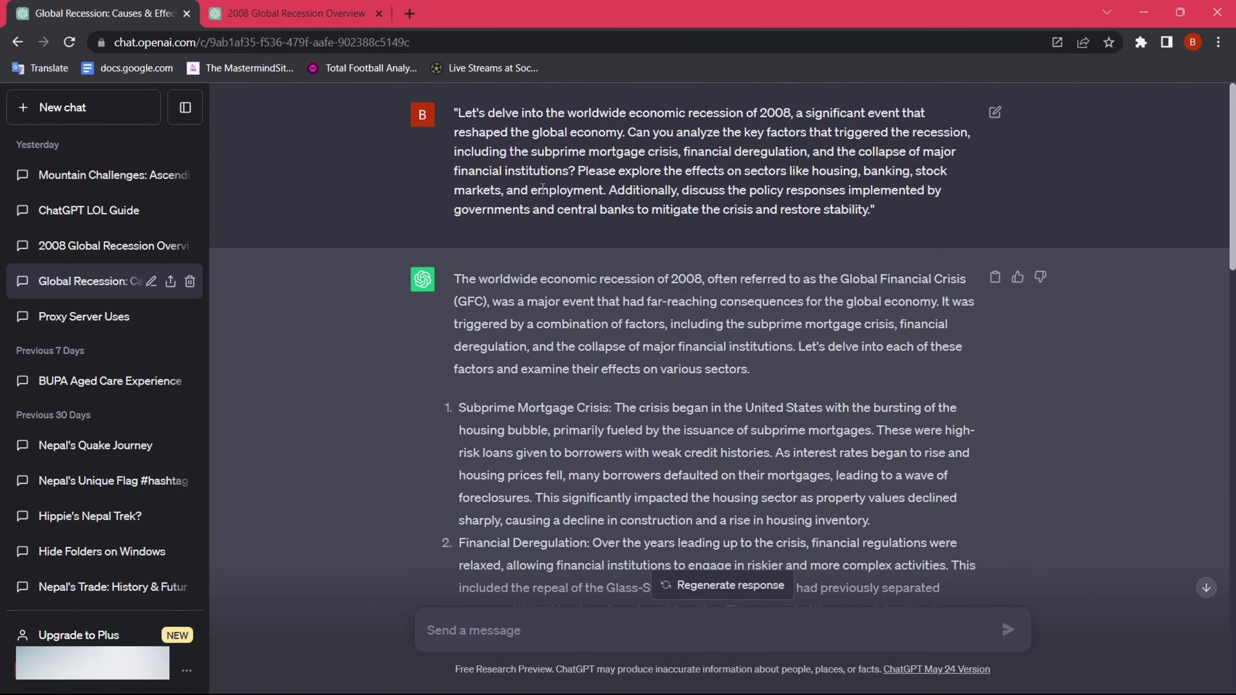
pyautogui.hotkey('ctrl', 'Tab')
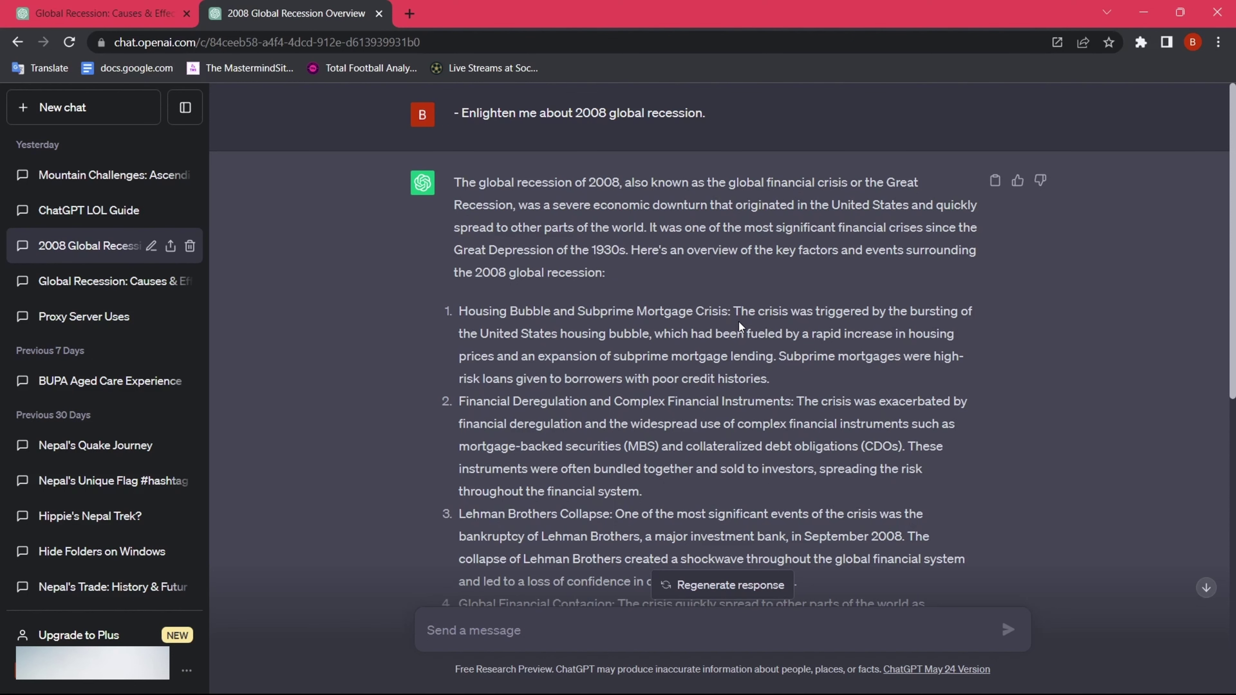
pyautogui.scroll(-7, 739, 322)
pyautogui.scroll(7, 739, 322)
pyautogui.click(20, 6)
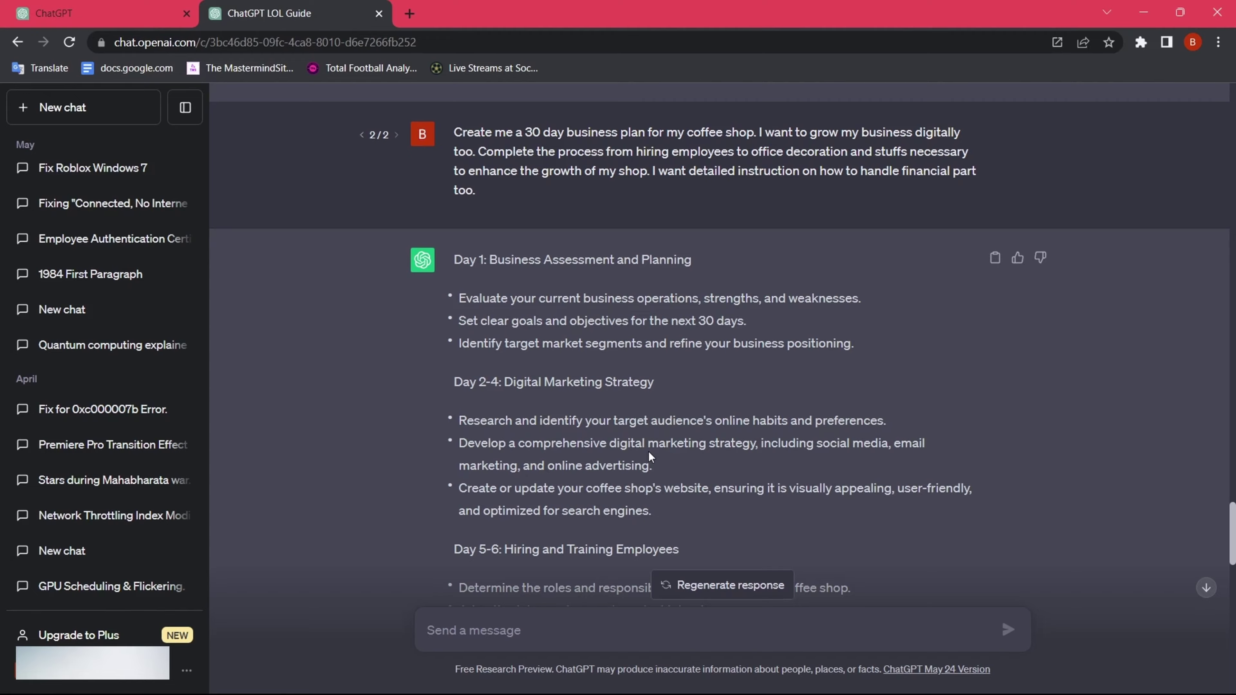
# Read through the 30-day coffee shop business plan response, from business assessment to data analysis and future planning.
pyautogui.scroll(1, 779, 433)
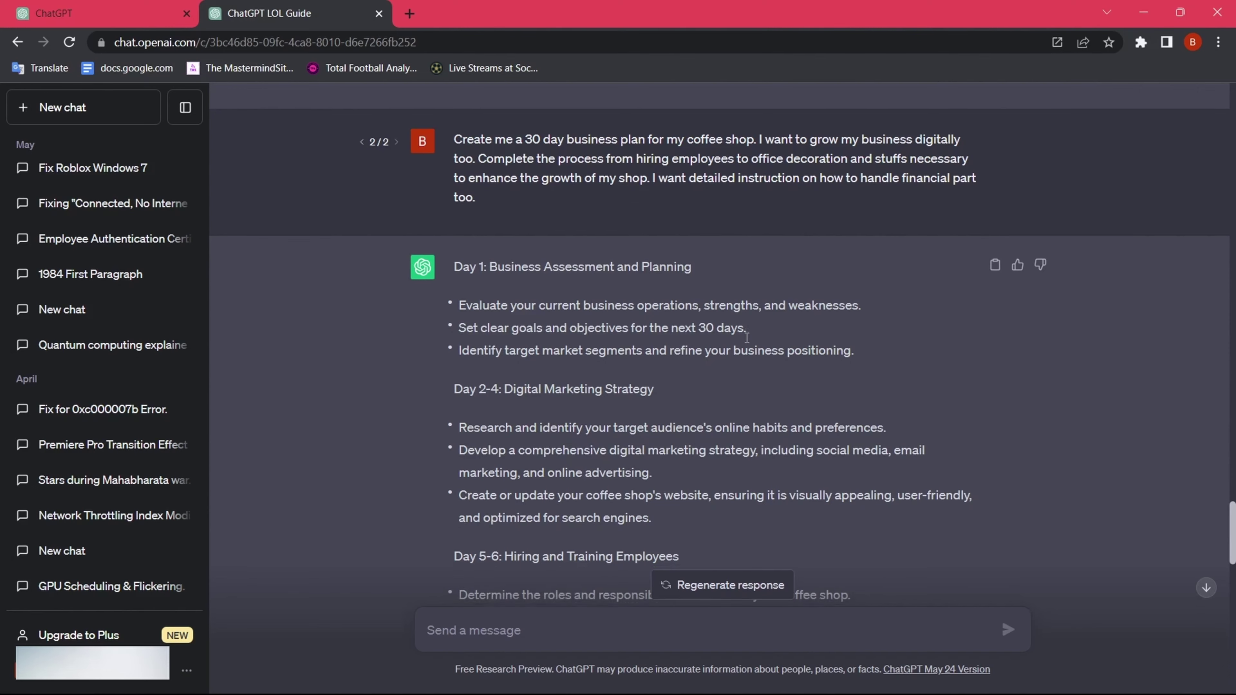
pyautogui.scroll(-2, 748, 342)
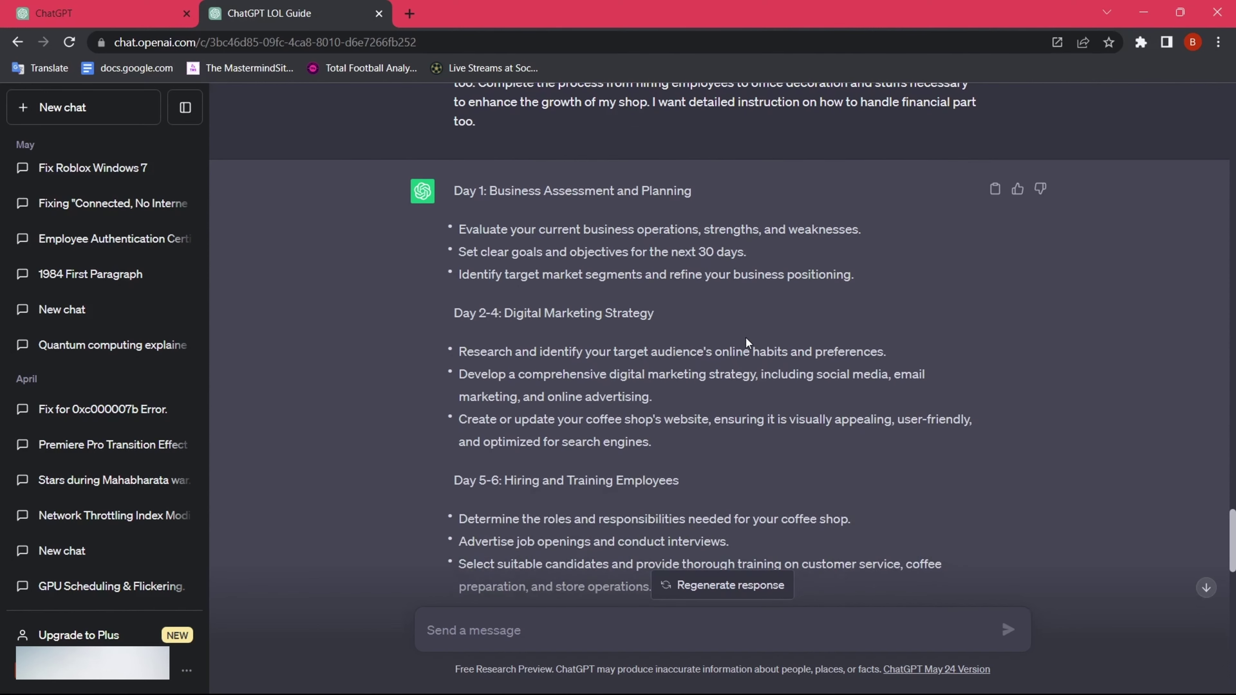
pyautogui.scroll(-2, 746, 338)
pyautogui.scroll(-15, 746, 339)
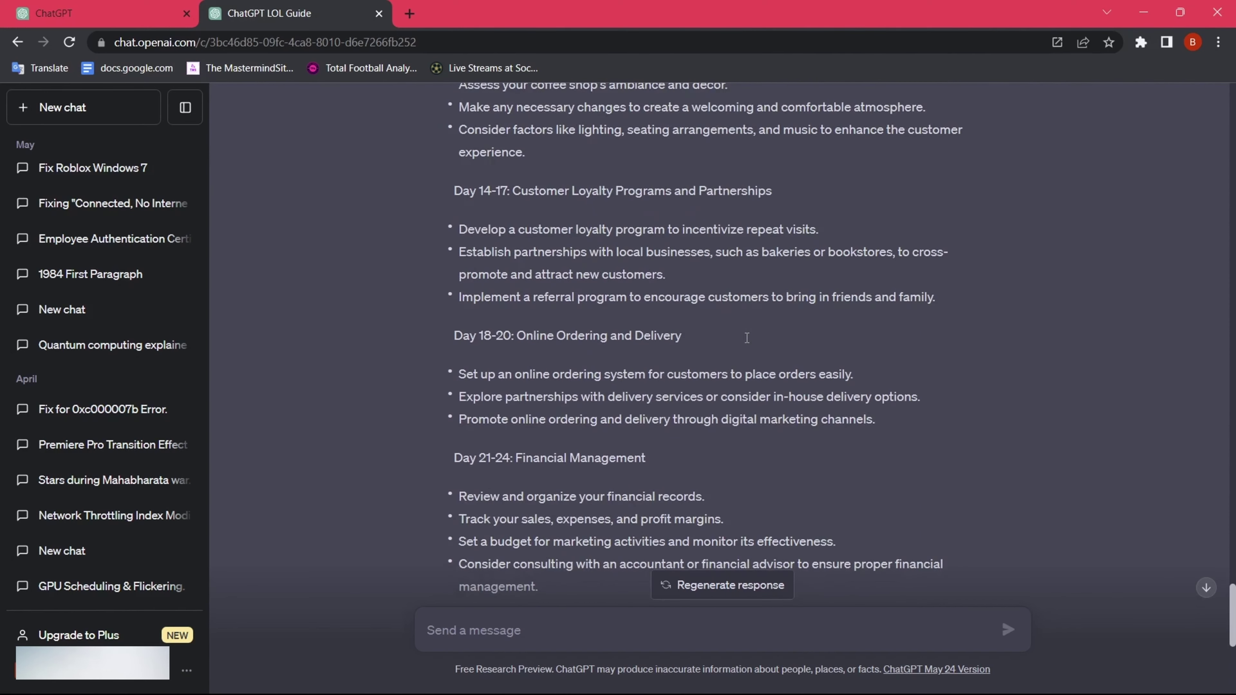
pyautogui.scroll(3, 748, 343)
pyautogui.scroll(-8, 748, 343)
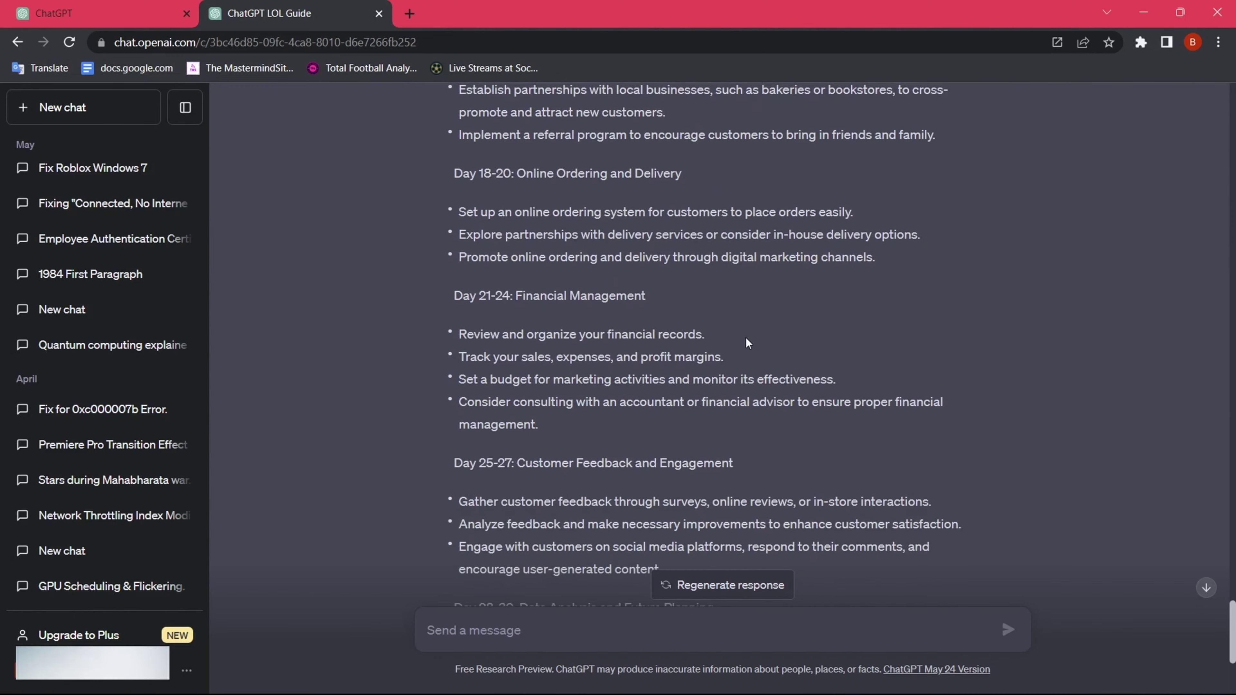
pyautogui.scroll(-3, 748, 343)
pyautogui.scroll(-4, 748, 343)
pyautogui.scroll(2, 748, 343)
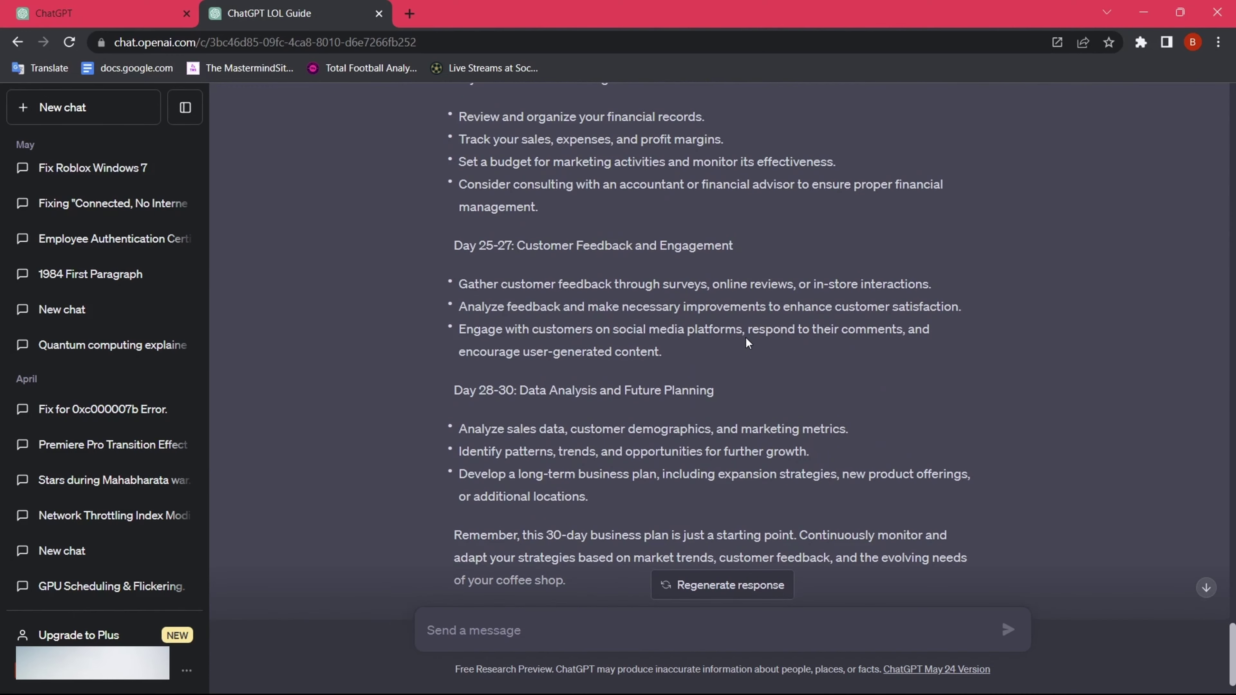
pyautogui.scroll(1, 748, 343)
pyautogui.scroll(-2, 746, 338)
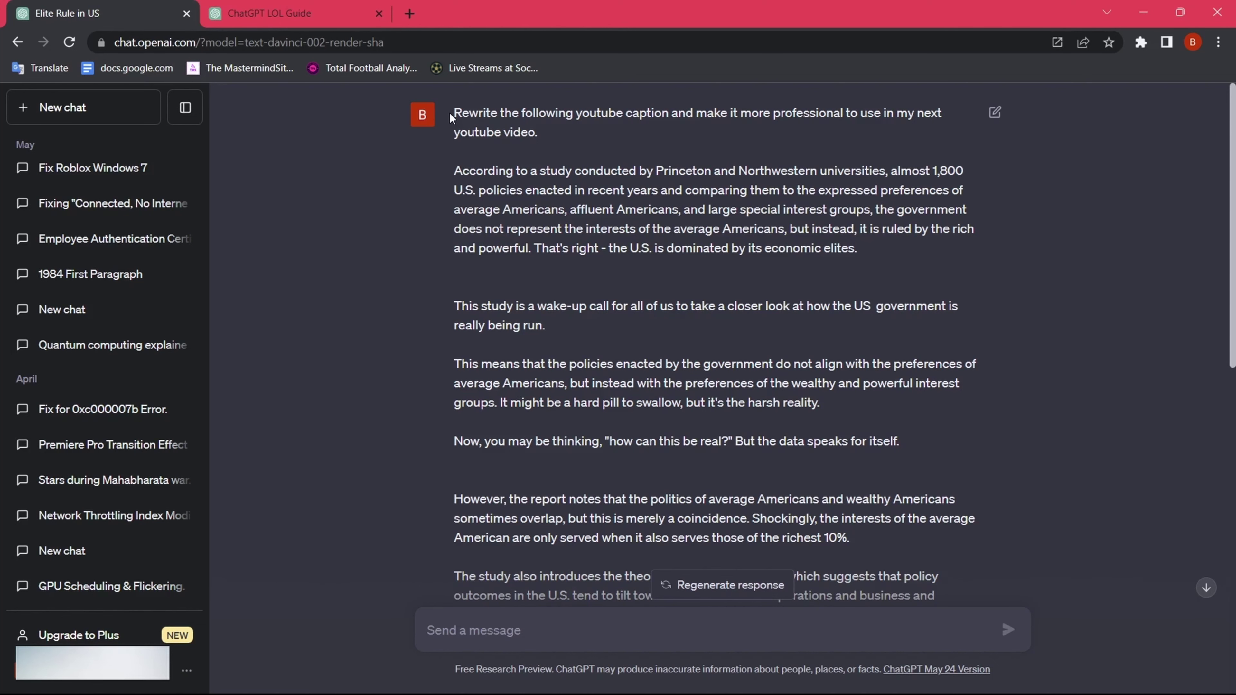
# Review the rewritten YouTube caption, the Manhattan client meeting email and the coffee shop plan in the ChatGPT conversations.
pyautogui.scroll(-15, 449, 112)
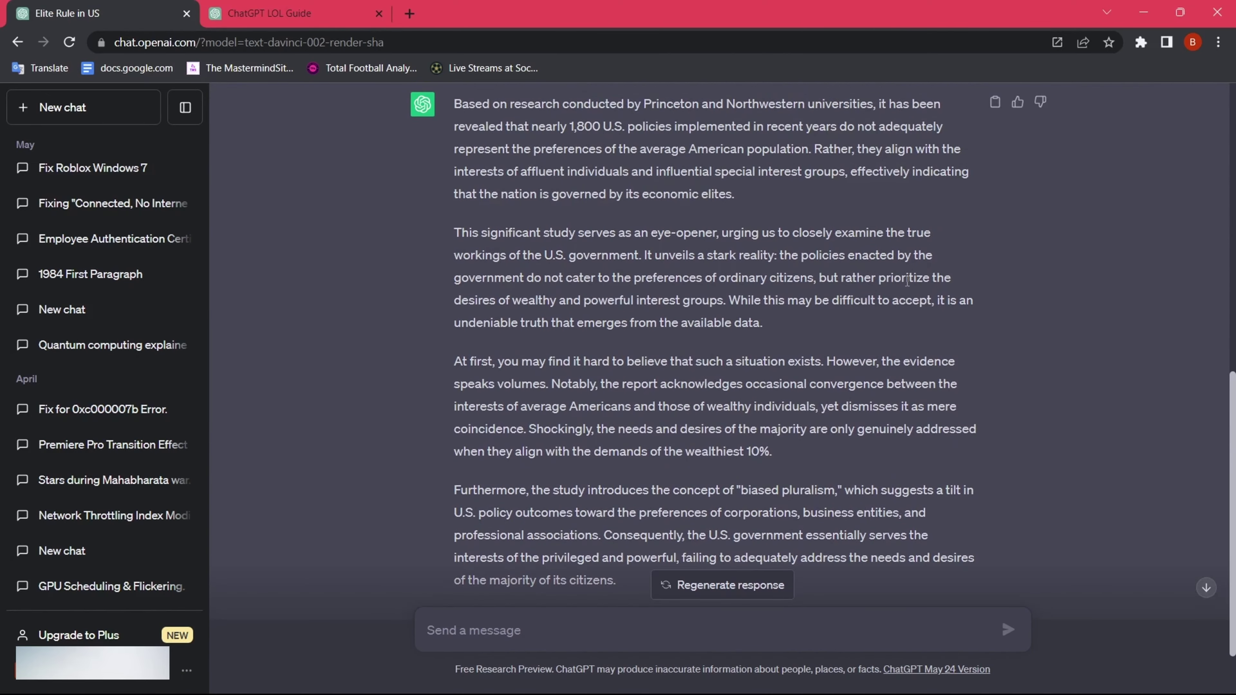
pyautogui.scroll(-2, 1046, 308)
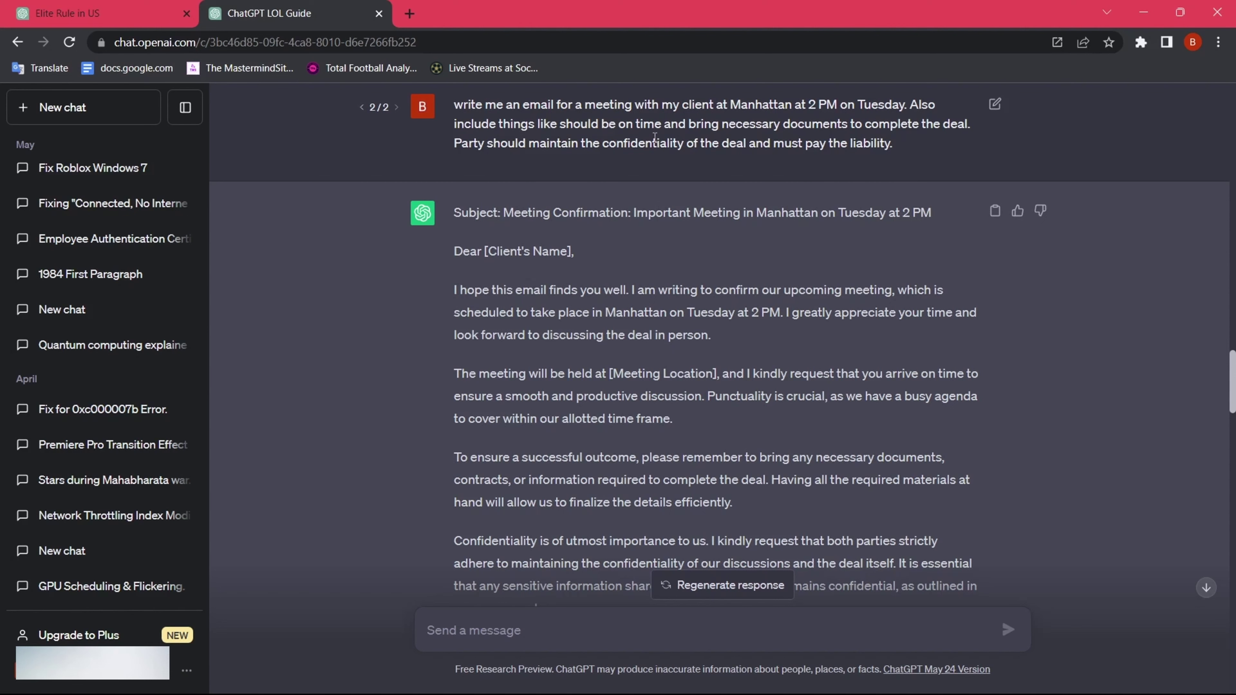
pyautogui.scroll(-3, 674, 289)
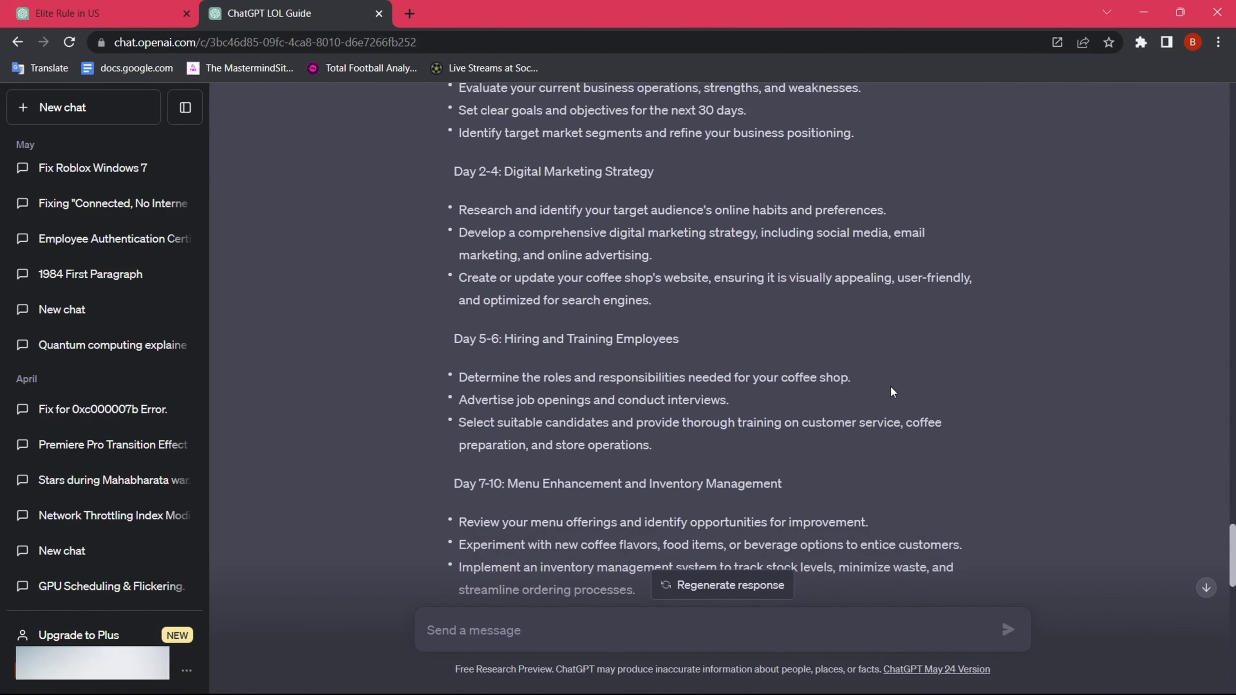
pyautogui.scroll(-15, 878, 387)
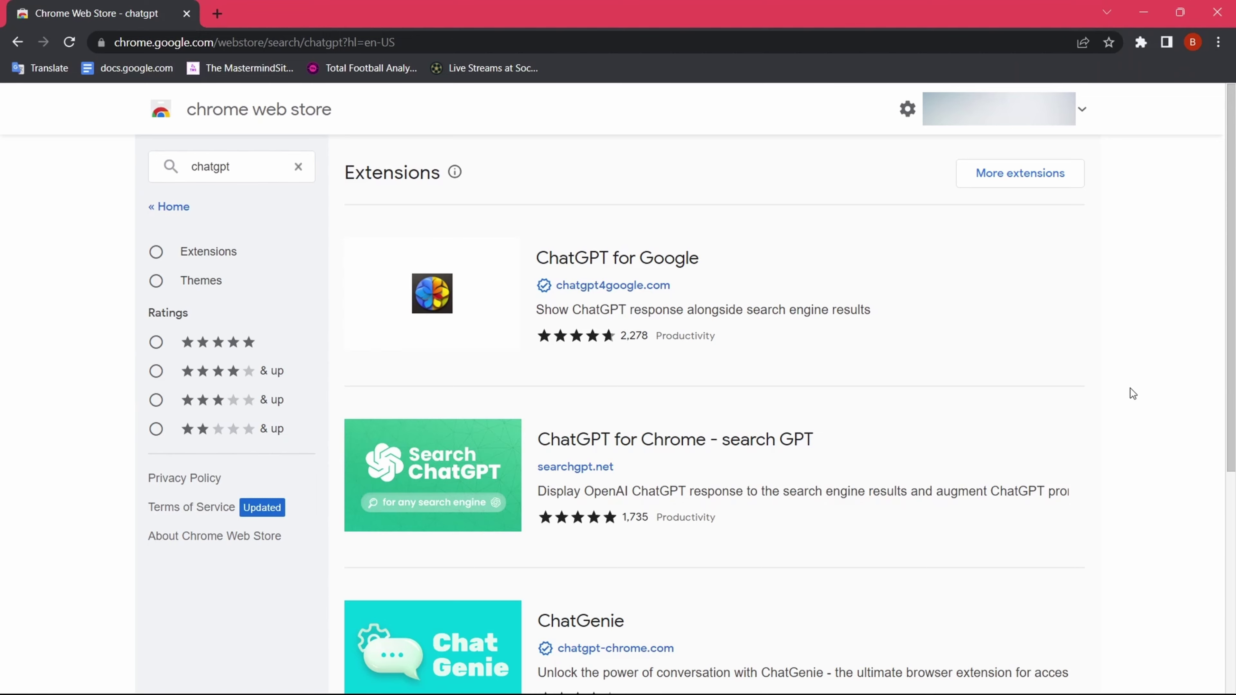
# Install the ChatGPT for Google extension from the Chrome Web Store.
pyautogui.click(672, 302)
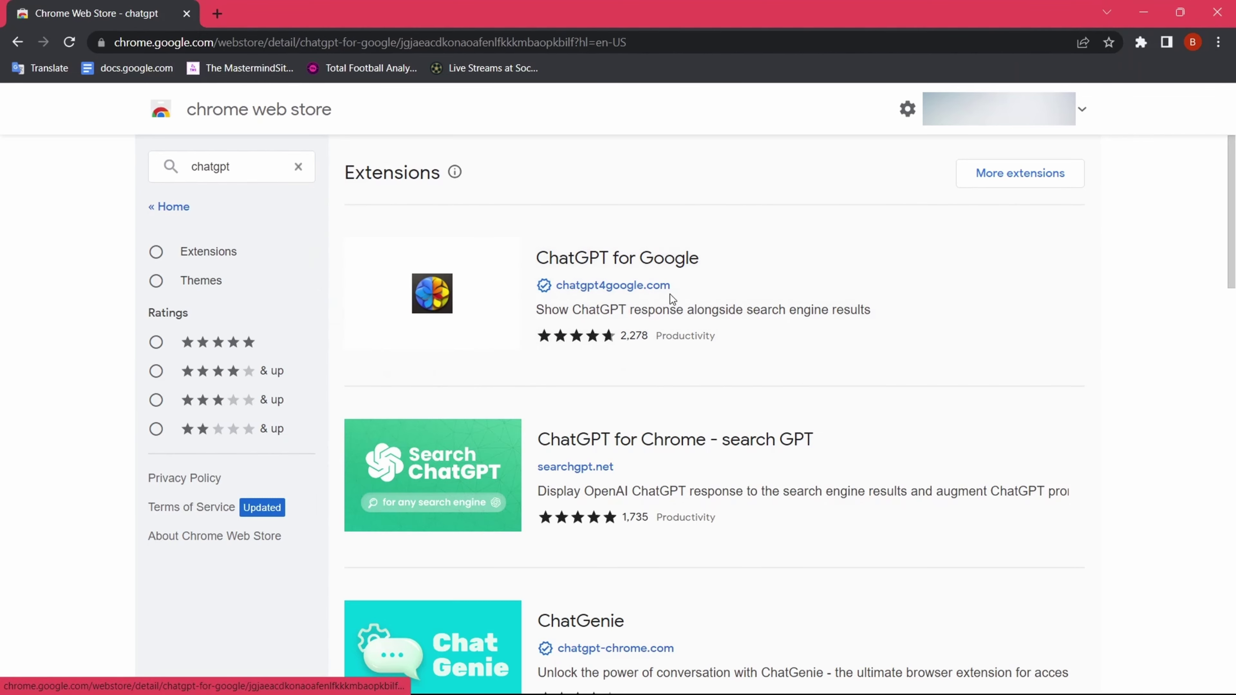
pyautogui.click(973, 220)
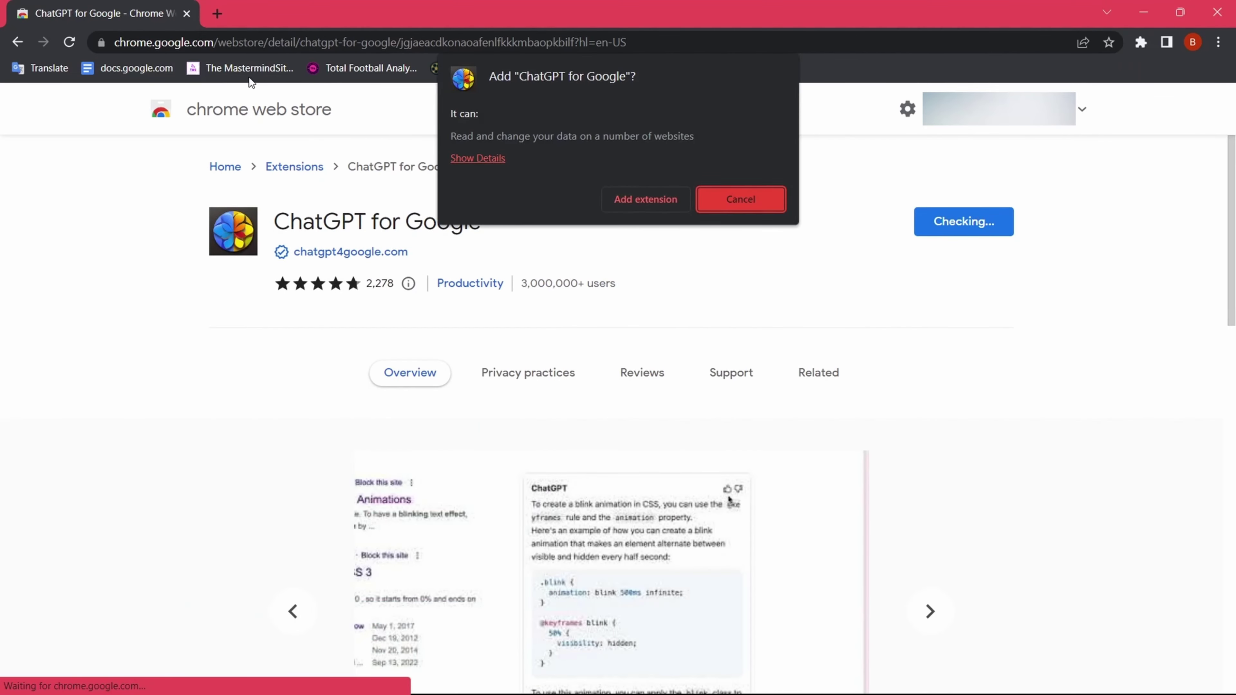
pyautogui.click(633, 199)
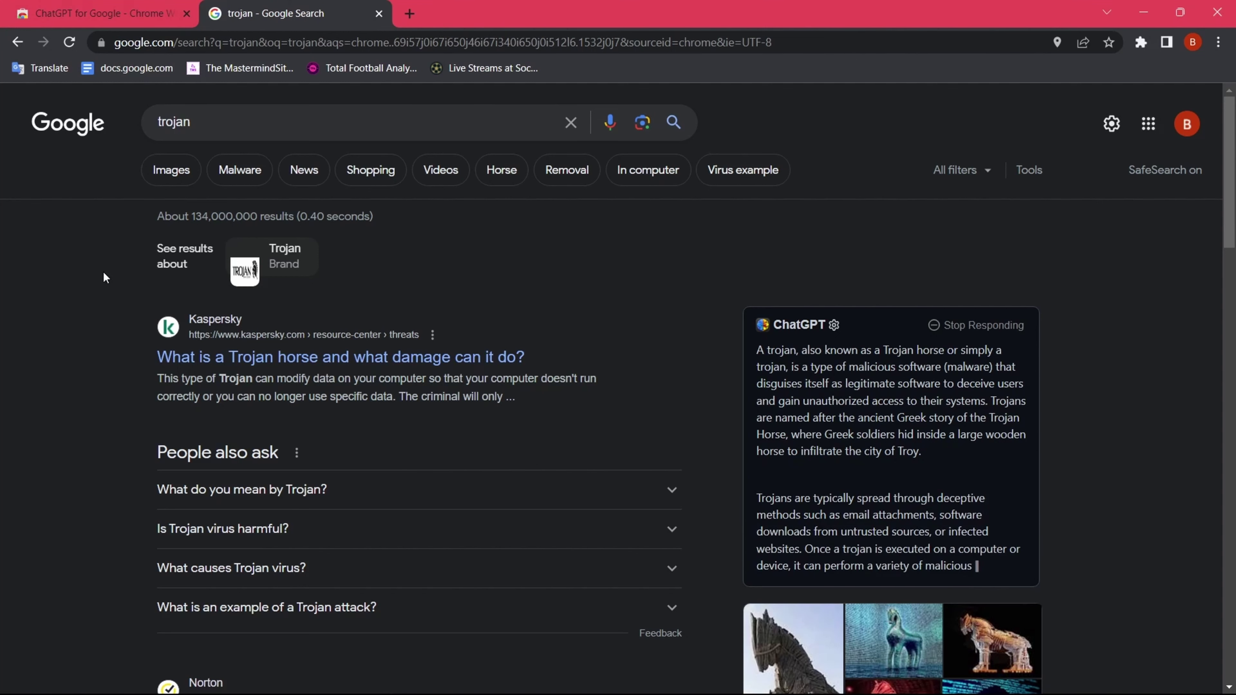
# Examine the ChatGPT answer shown alongside the Google search results for "trojan".
pyautogui.scroll(-2, 103, 276)
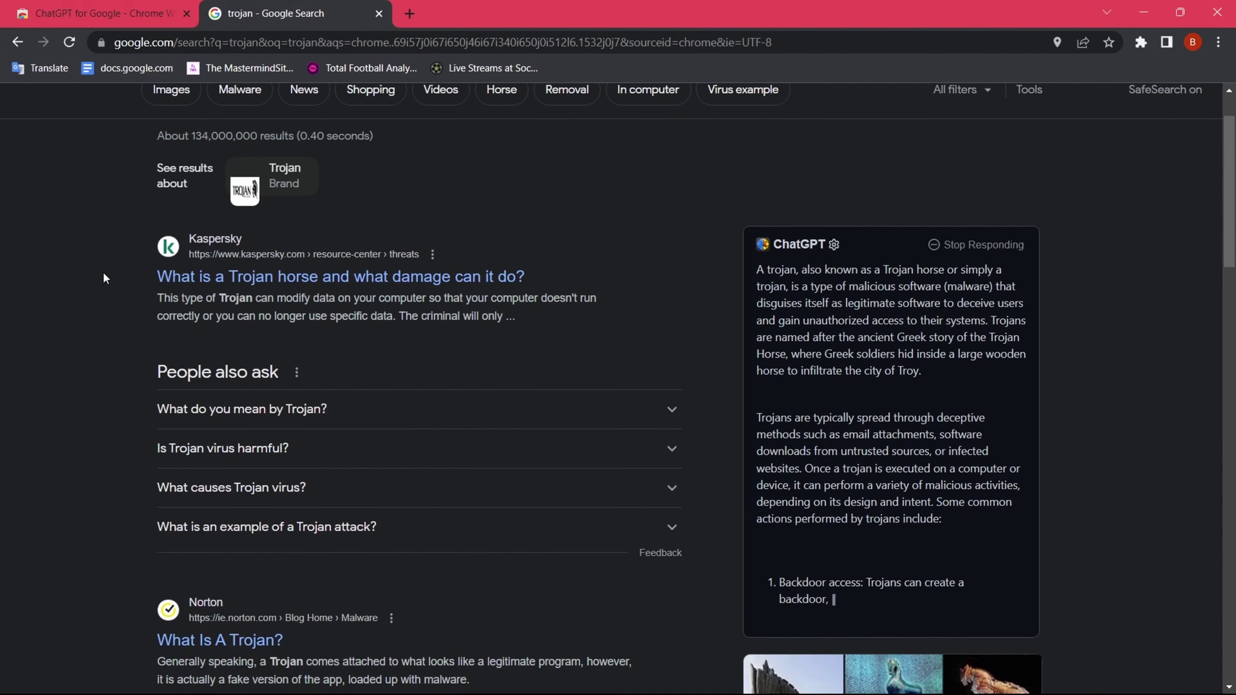
pyautogui.scroll(-2, 722, 278)
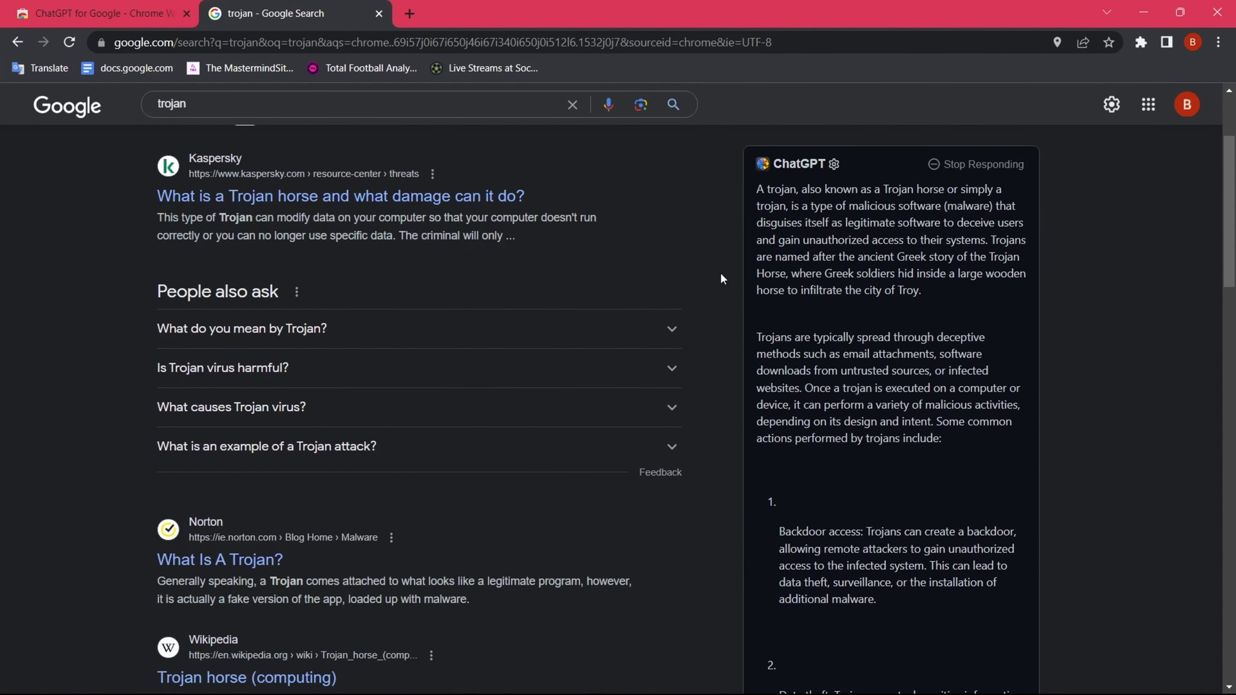
pyautogui.scroll(-5, 721, 278)
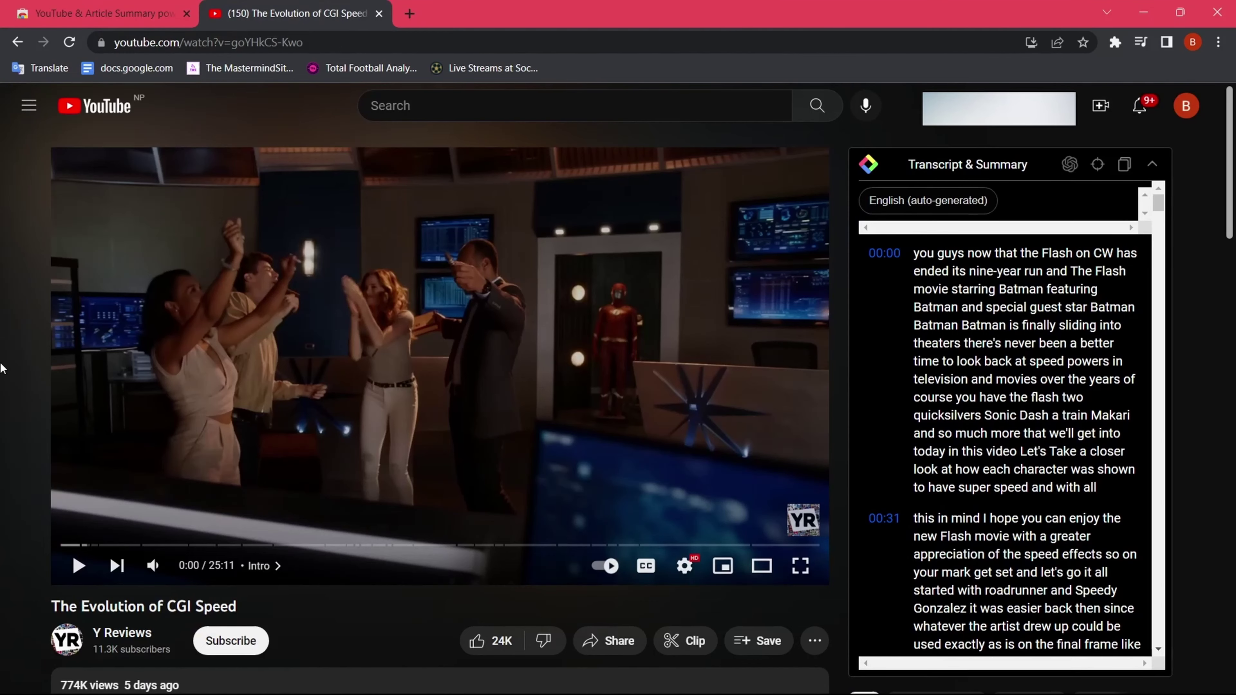
# Look through the extension's Transcript & Summary for the YouTube video "The Evolution of CGI Speed".
pyautogui.scroll(-6, 943, 397)
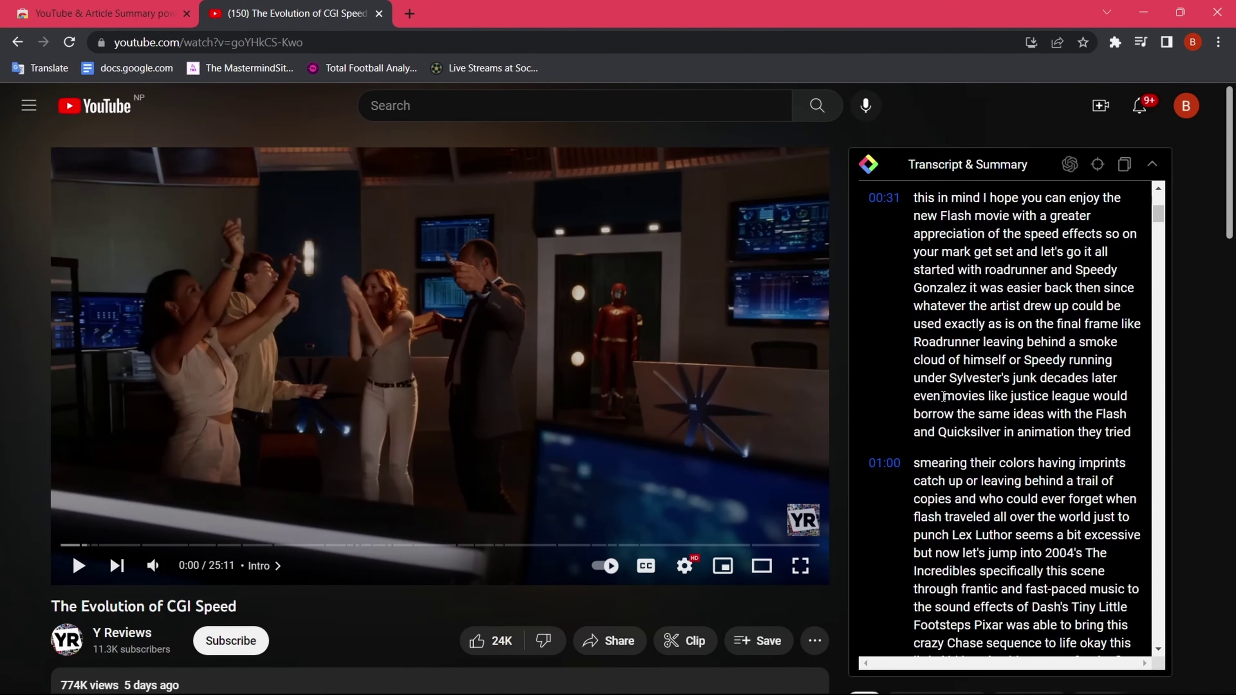
pyautogui.scroll(-5, 943, 397)
pyautogui.scroll(12, 943, 396)
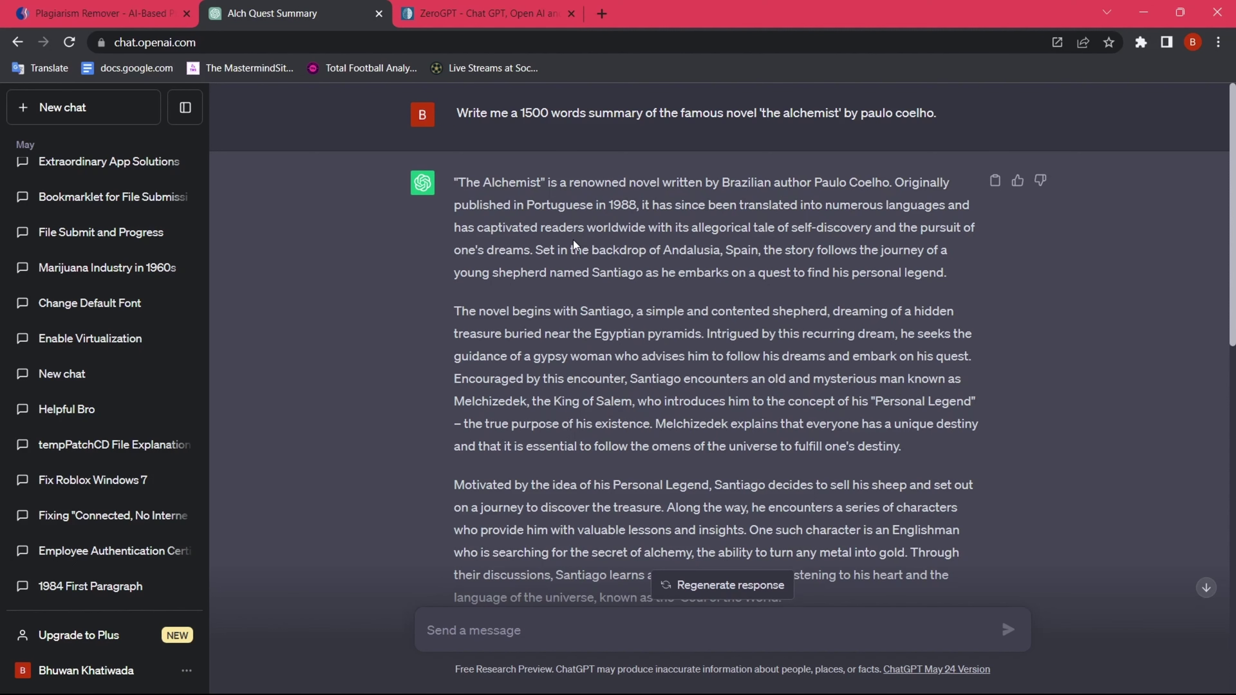
# Read through ChatGPT's summary of the novel "The Alchemist" and return to its beginning.
pyautogui.scroll(-2, 573, 242)
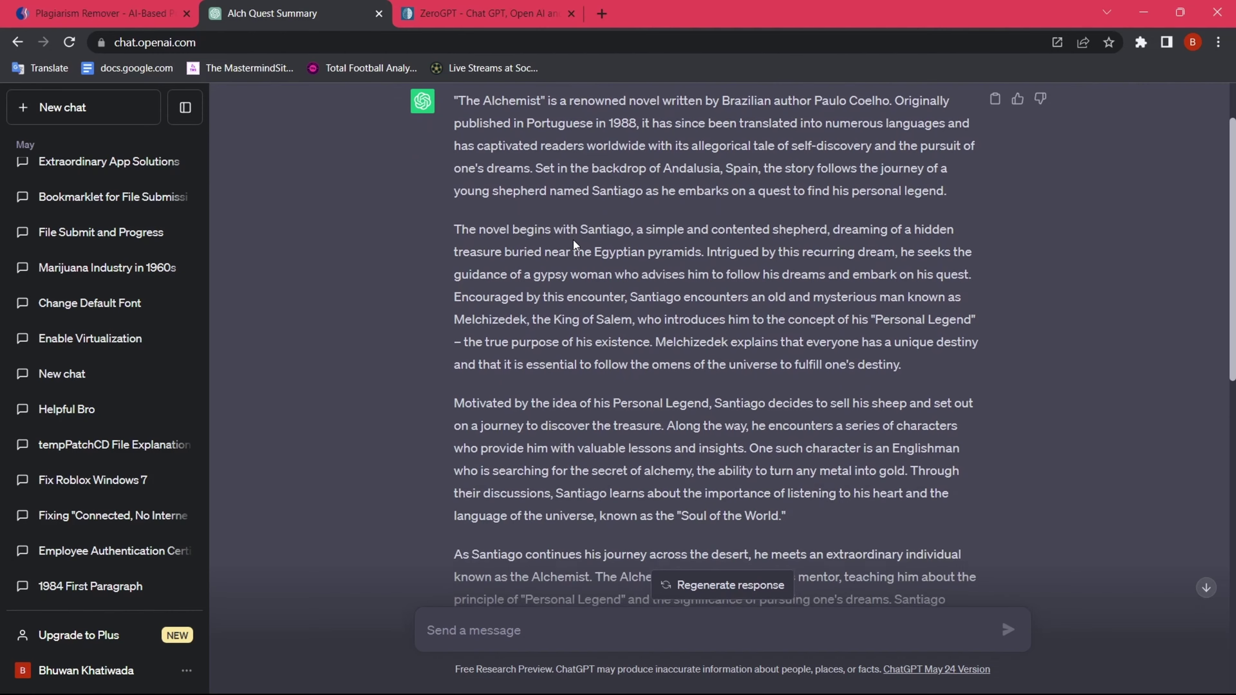
pyautogui.scroll(-1, 516, 227)
pyautogui.scroll(-5, 516, 227)
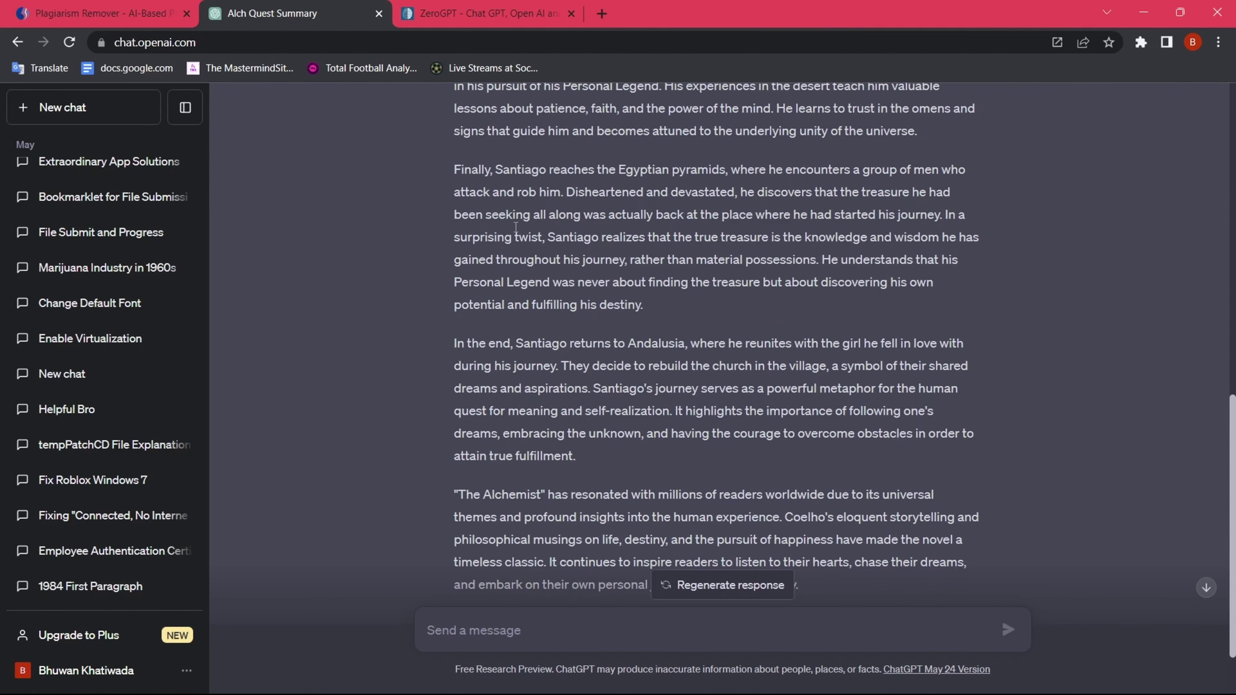
pyautogui.scroll(5, 516, 227)
# Switch to ZeroGPT and examine the AI detection result for the "The Alchemist" summary.
pyautogui.click(468, 6)
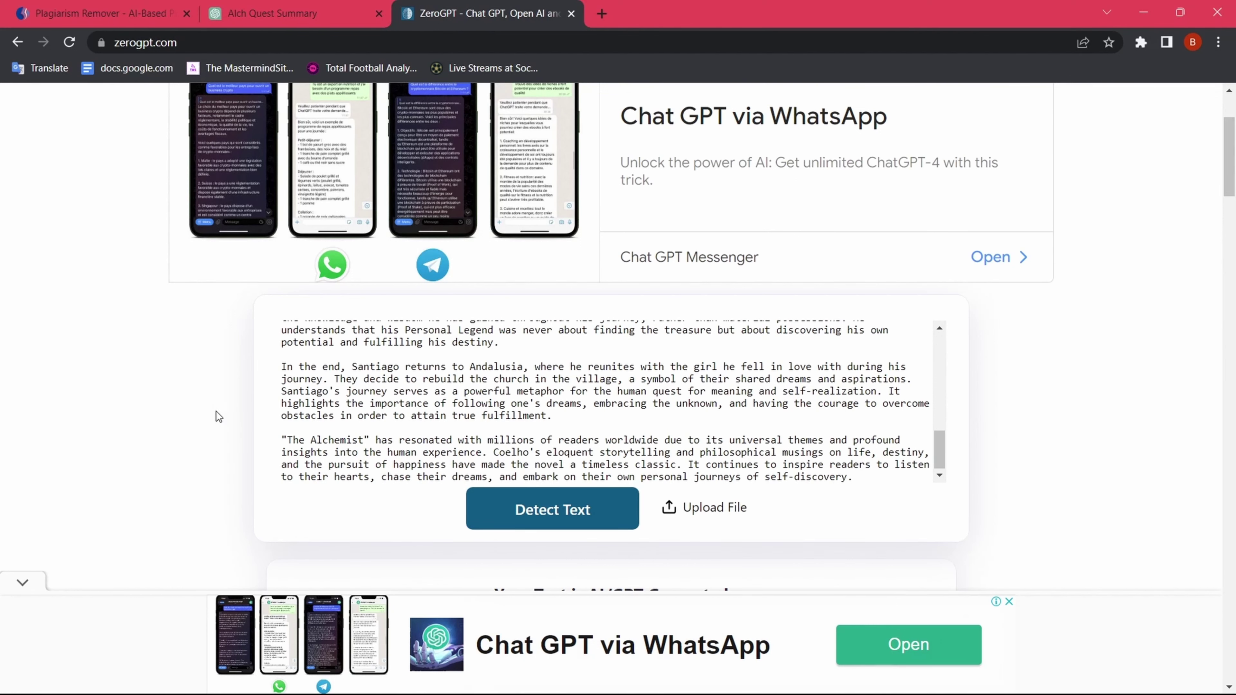
pyautogui.scroll(-1, 216, 411)
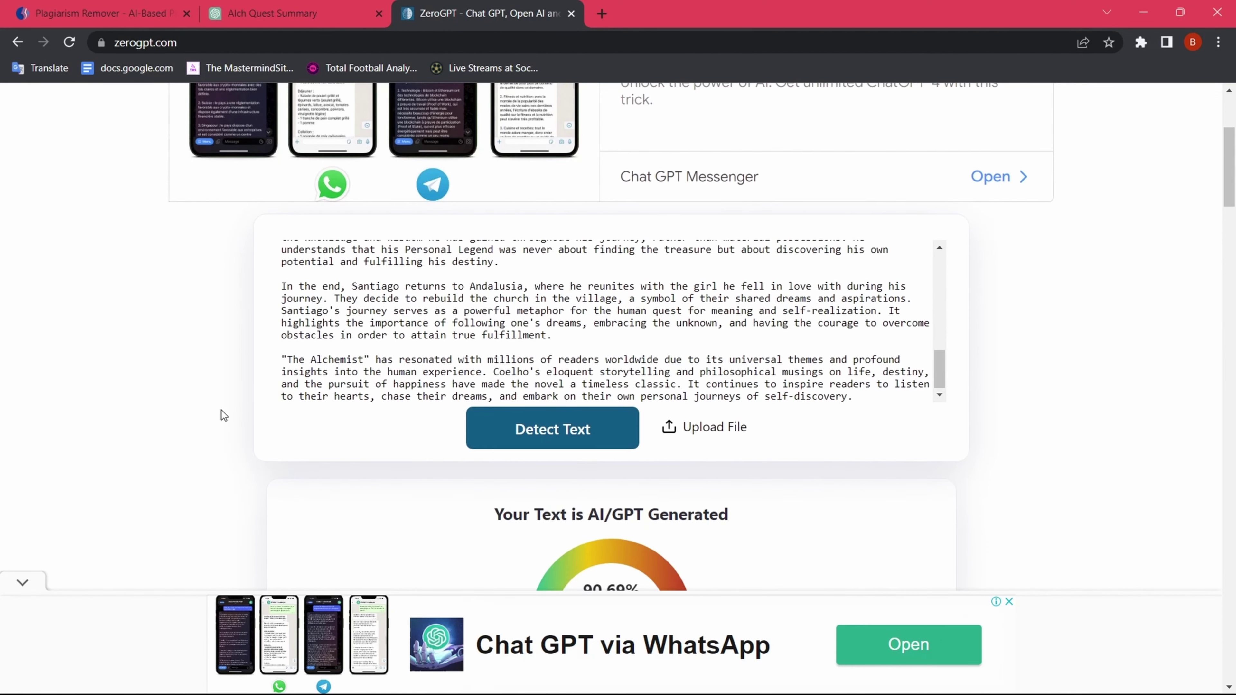
pyautogui.scroll(-2, 220, 413)
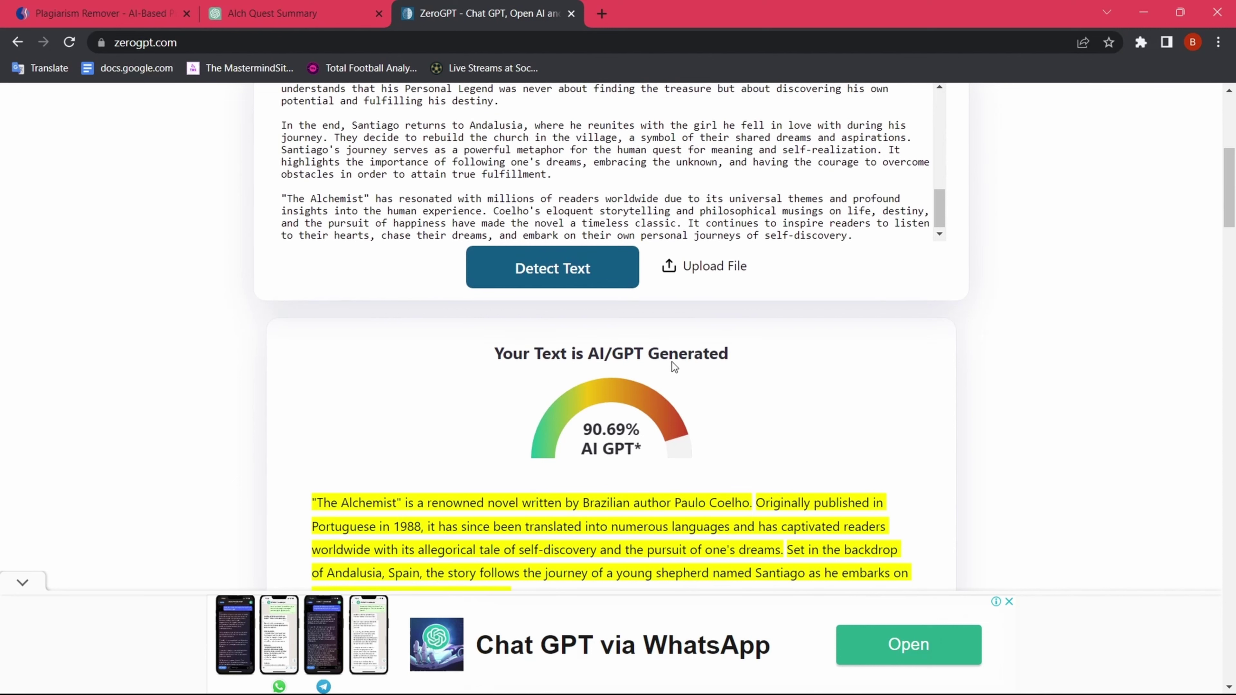
# Copy ChatGPT's summary of "The Alchemist" and paste it into Plagiarism Remover as the original text.
pyautogui.click(292, 13)
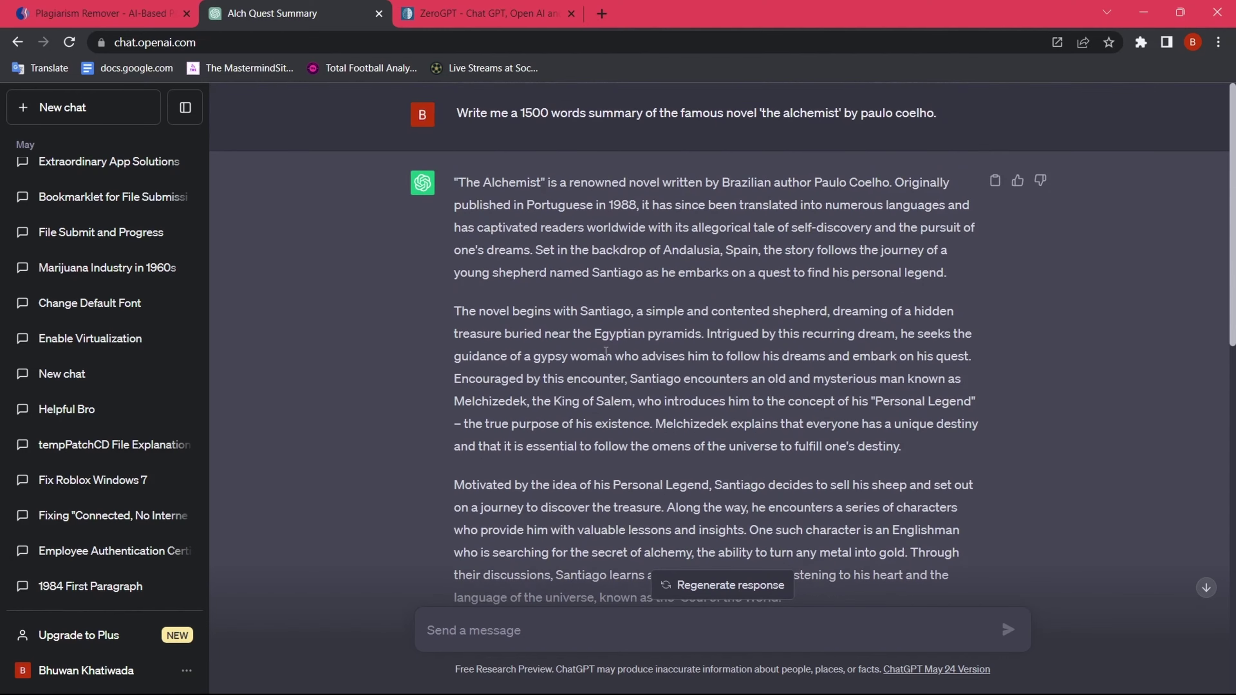
pyautogui.click(102, 14)
pyautogui.click(254, 408)
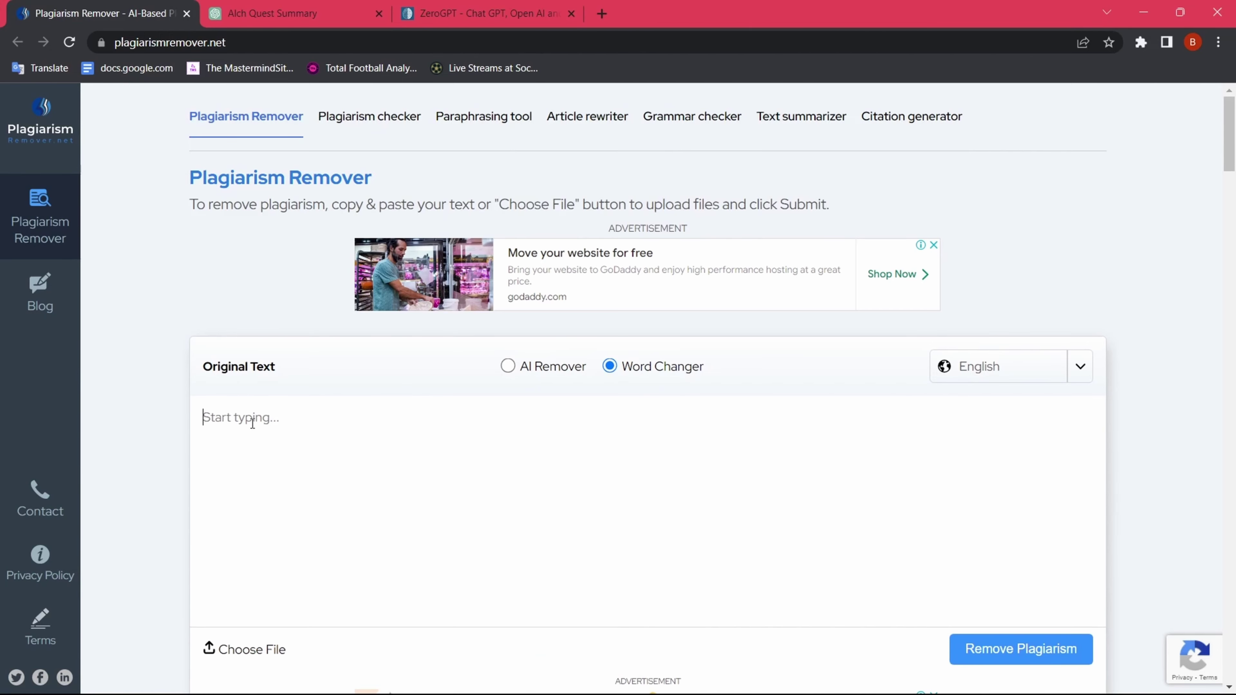
pyautogui.click(292, 13)
pyautogui.scroll(5, 715, 341)
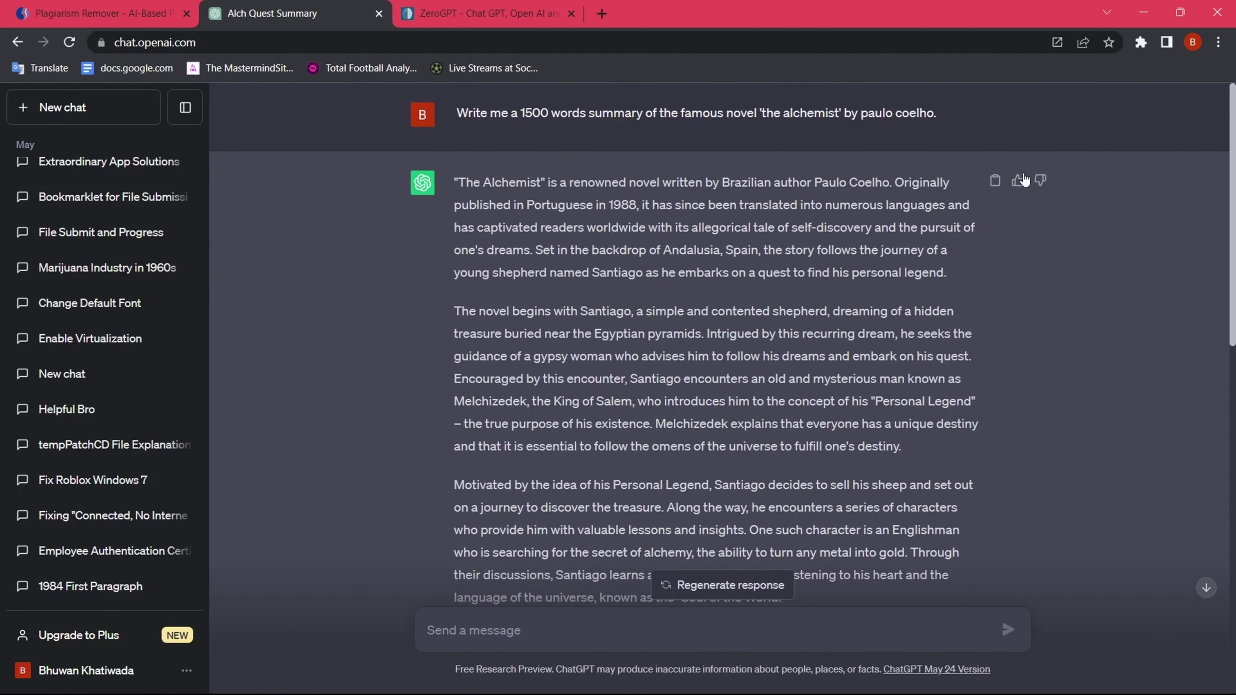
pyautogui.click(994, 182)
pyautogui.click(102, 13)
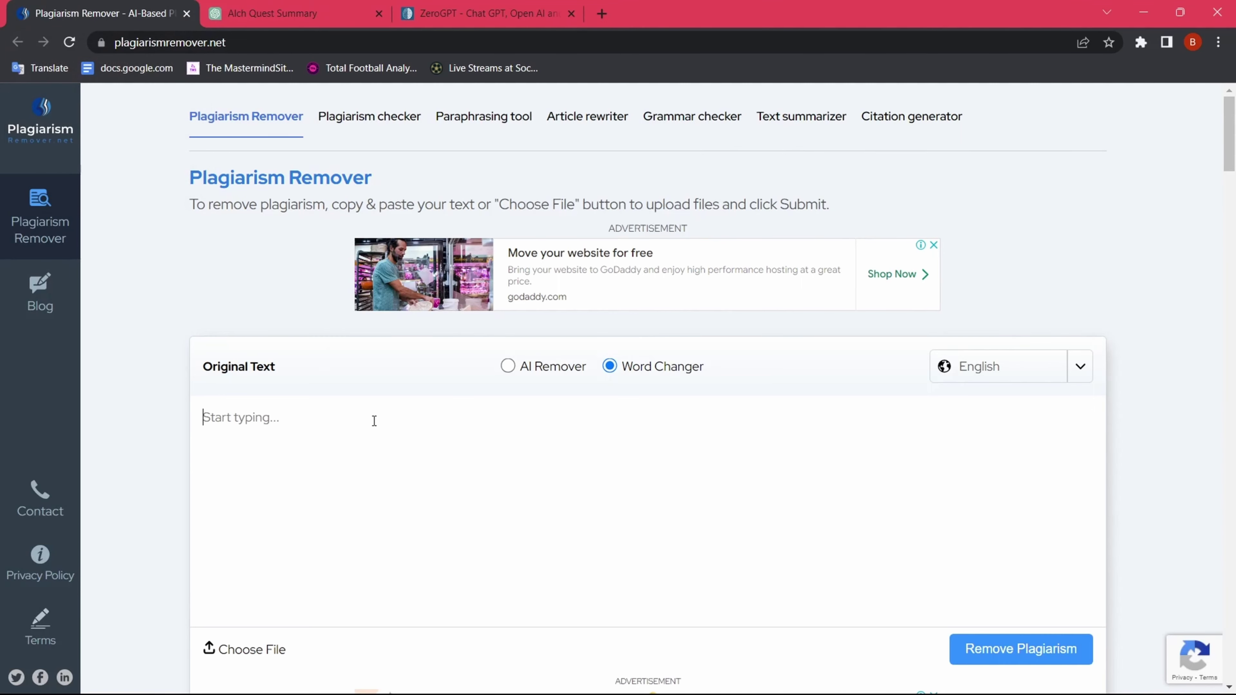
pyautogui.hotkey('ctrl', 'v')
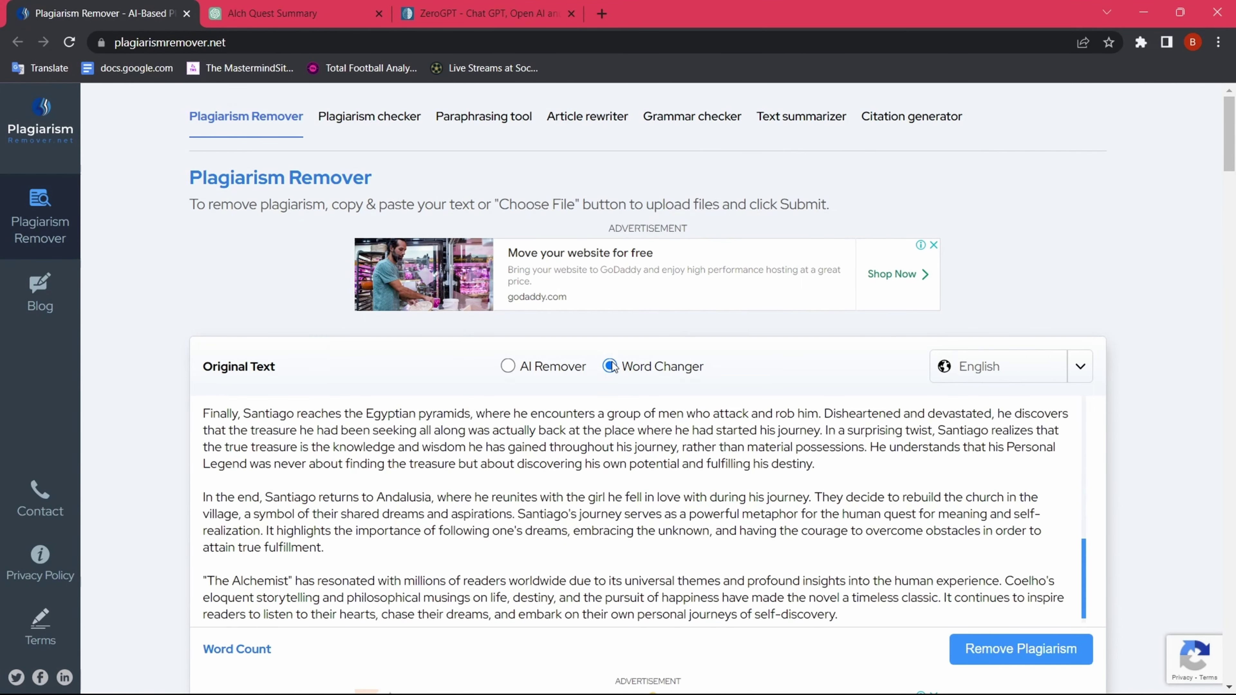
# Remove plagiarism from the summary in Word Changer mode and copy the resulting plagiarism-free text.
pyautogui.click(508, 366)
pyautogui.click(609, 365)
pyautogui.scroll(-1, 642, 445)
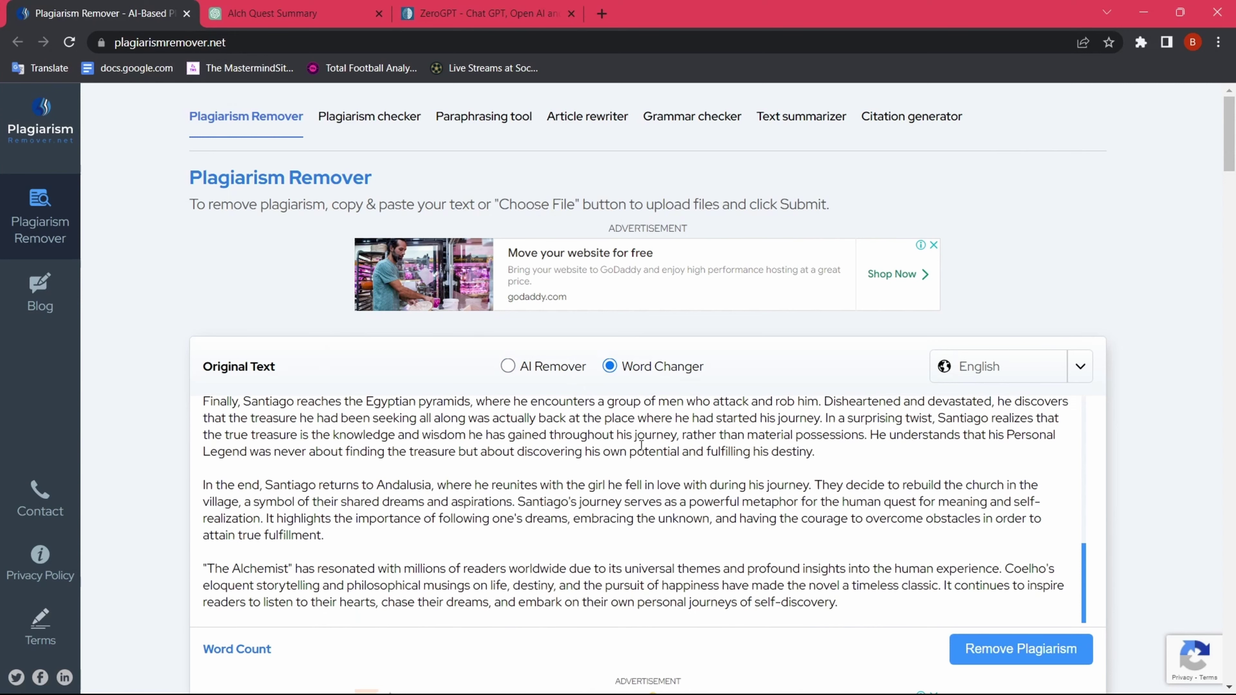
pyautogui.click(1005, 652)
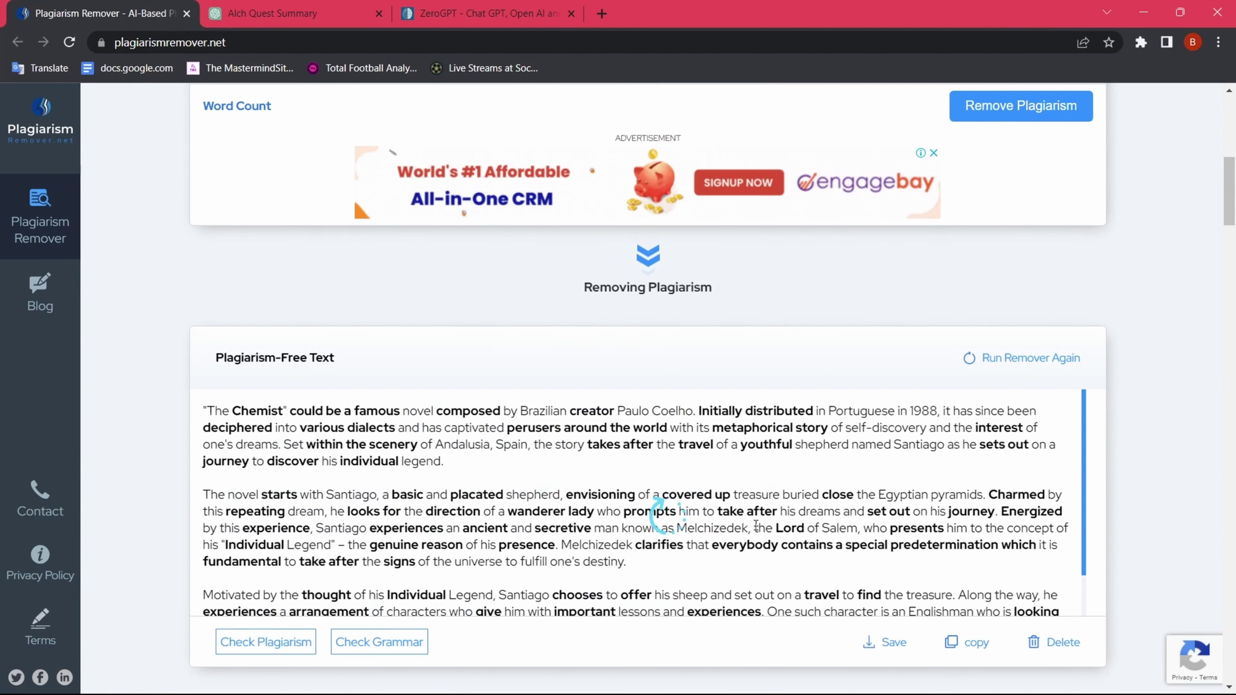
pyautogui.click(961, 567)
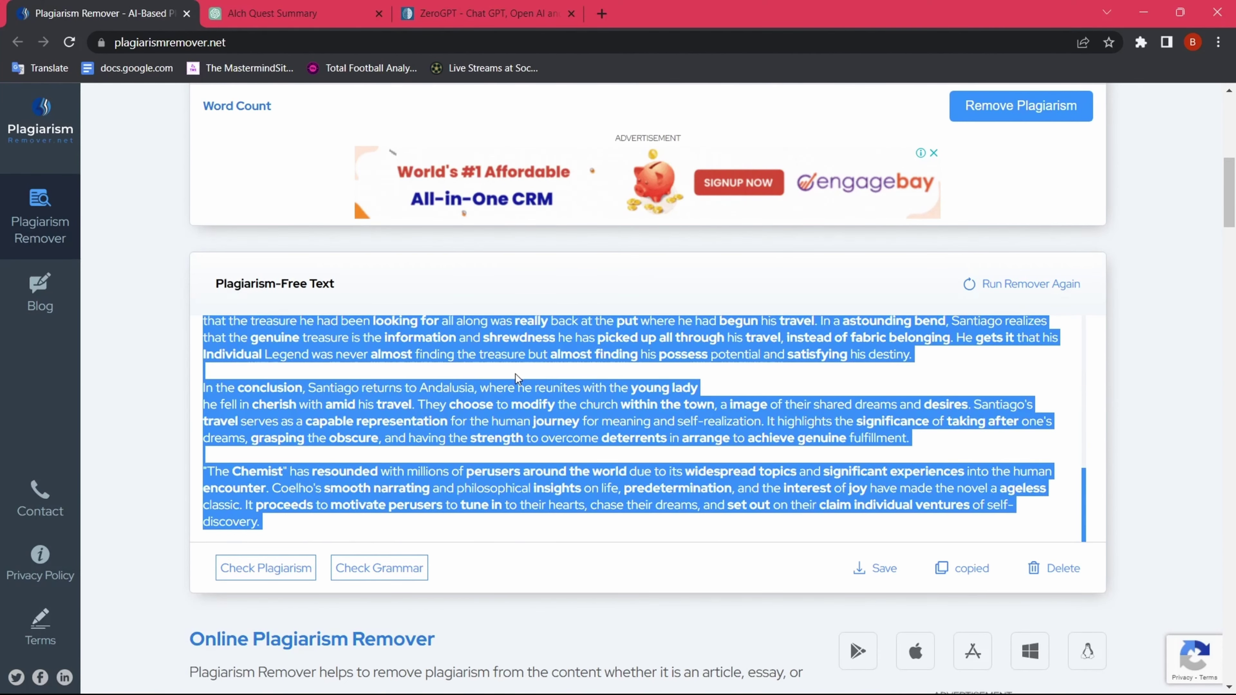
# Switch to ZeroGPT, replace the original summary with the copied plagiarism-free text and run the AI text detection.
pyautogui.click(426, 25)
pyautogui.scroll(10, 477, 117)
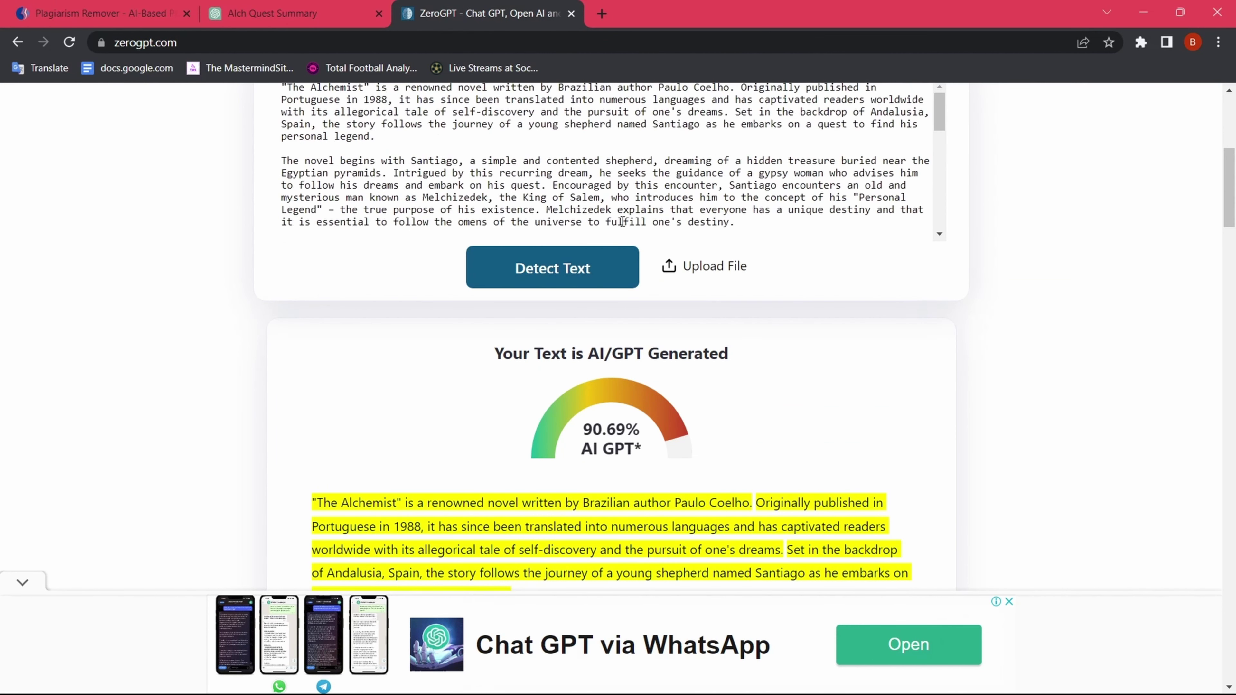
pyautogui.hotkey('ctrl', 'a')
pyautogui.press('BackSpace')
pyautogui.hotkey('ctrl', 'v')
pyautogui.scroll(10, 478, 118)
pyautogui.click(552, 270)
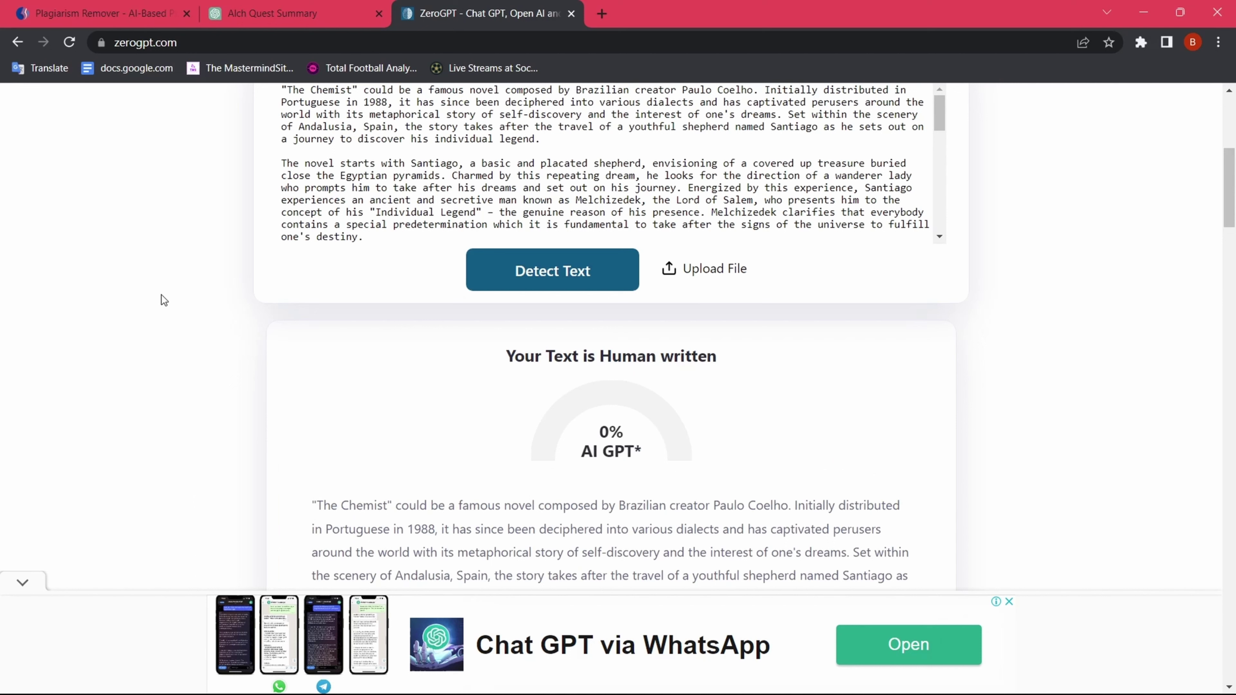
# Return to the ChatGPT conversation and view the beginning of the "The Alchemist" summary.
pyautogui.hotkey('ctrl', 'shift', 'Tab')
pyautogui.scroll(10, 374, 463)
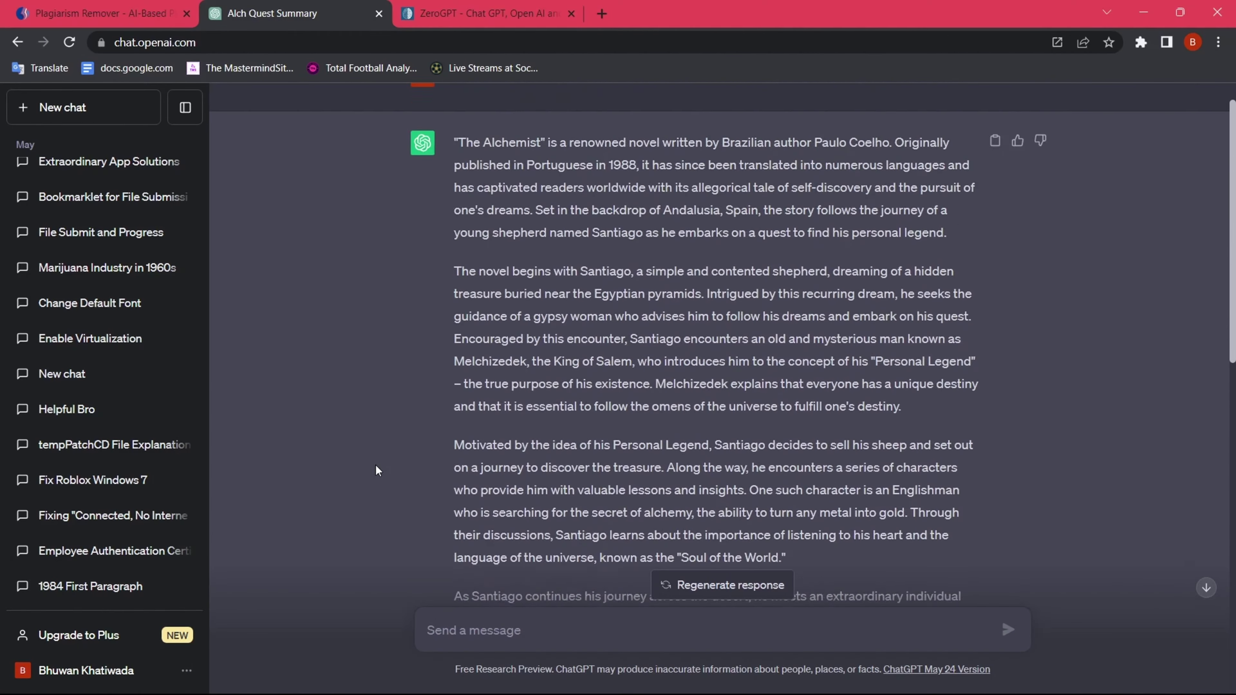
pyautogui.scroll(1, 375, 466)
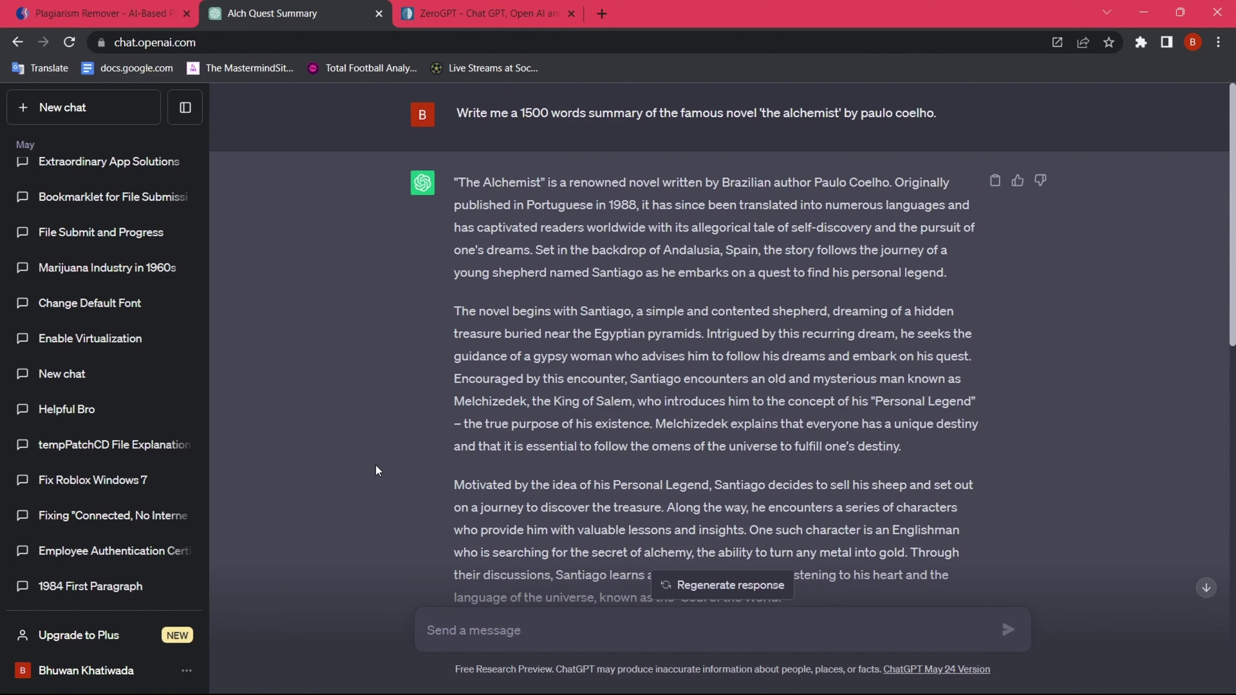